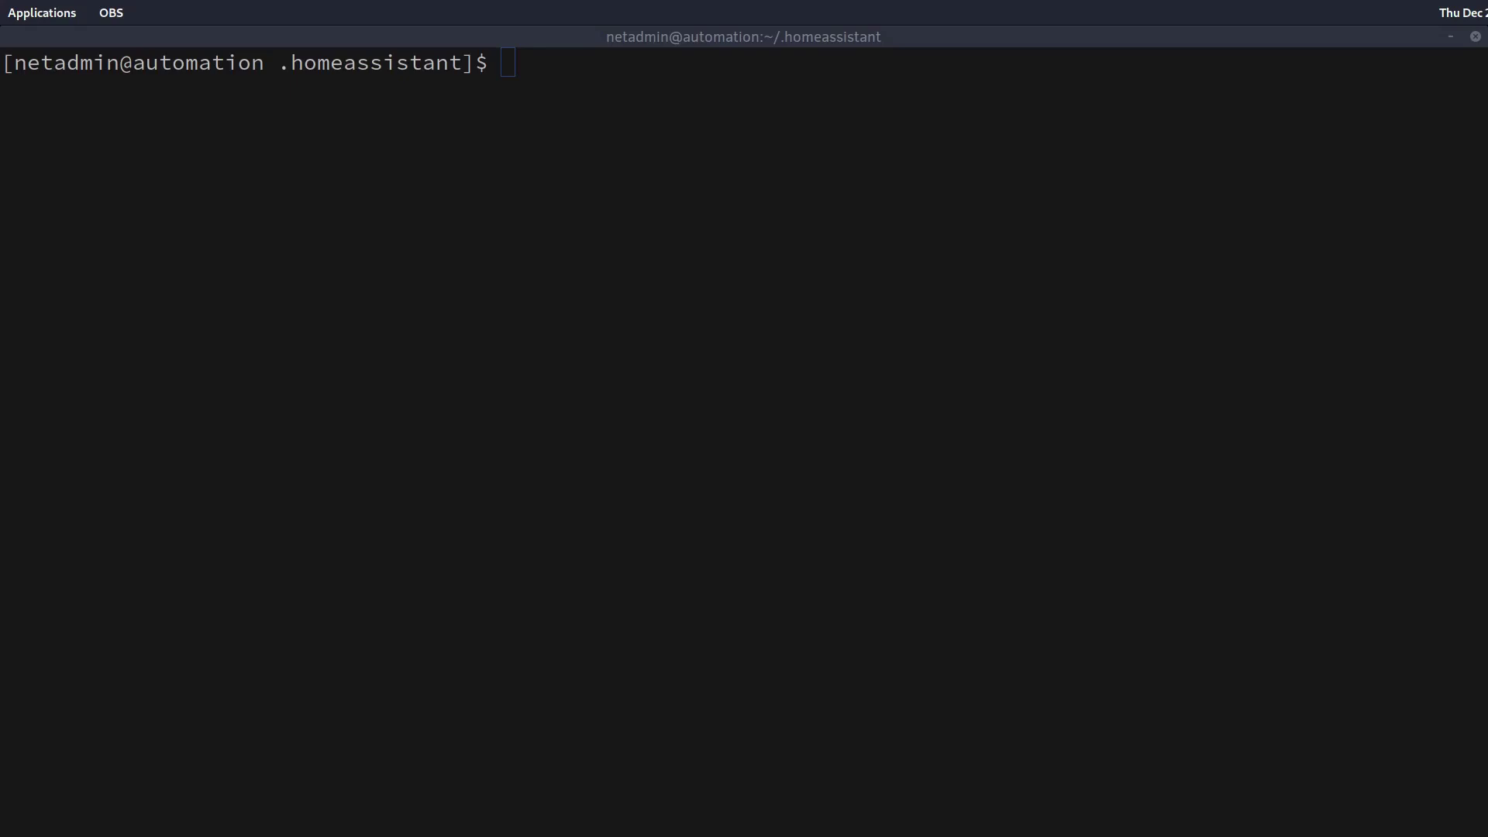
# Reopen configuration.yaml in vi from the terminal's command history
pyautogui.click(884, 581)
pyautogui.press('Up')
pyautogui.press('Return')
# Read down past nest, lutron_caseta_pro and the zoneminder block to the #Includes list
pyautogui.press('Down')
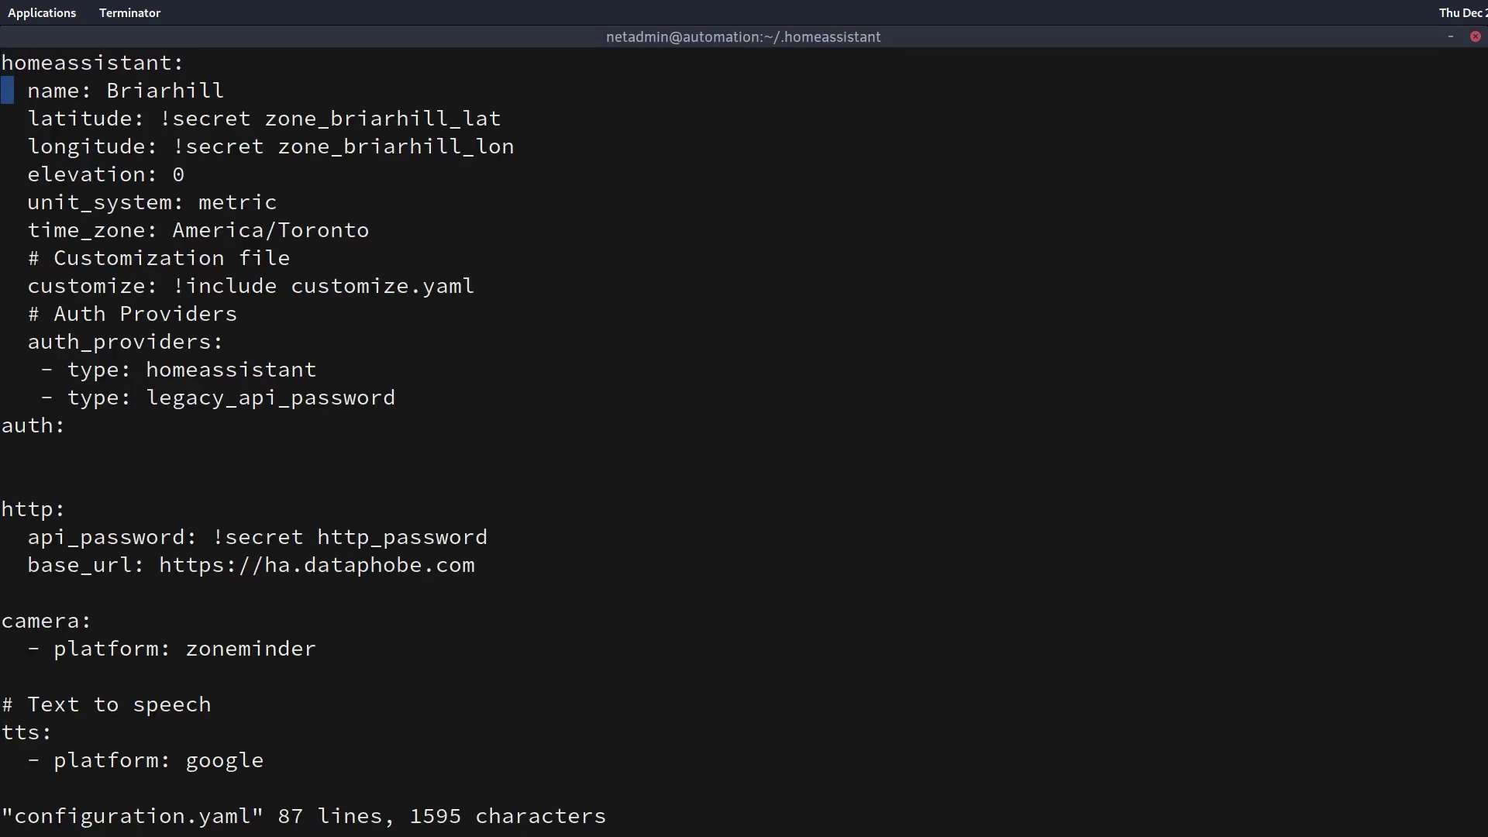
pyautogui.press('Down')
pyautogui.press('Down')
pyautogui.press('Down')
pyautogui.press('Down')
pyautogui.press('Down')
pyautogui.press('Down')
pyautogui.press('Down')
pyautogui.press('Down')
pyautogui.press('Down')
pyautogui.press('Down')
pyautogui.press('Down')
pyautogui.press('Down')
pyautogui.press('Down')
pyautogui.press('Down')
pyautogui.press('Down')
pyautogui.press('Down')
pyautogui.press('Down')
pyautogui.press('Down')
pyautogui.press('Down')
pyautogui.press('Down')
pyautogui.press('Down')
pyautogui.press('Down')
pyautogui.press('Down')
pyautogui.press('Down')
pyautogui.press('Down')
pyautogui.press('Down')
pyautogui.press('Down')
pyautogui.press('Down')
pyautogui.press('Down')
pyautogui.press('Down')
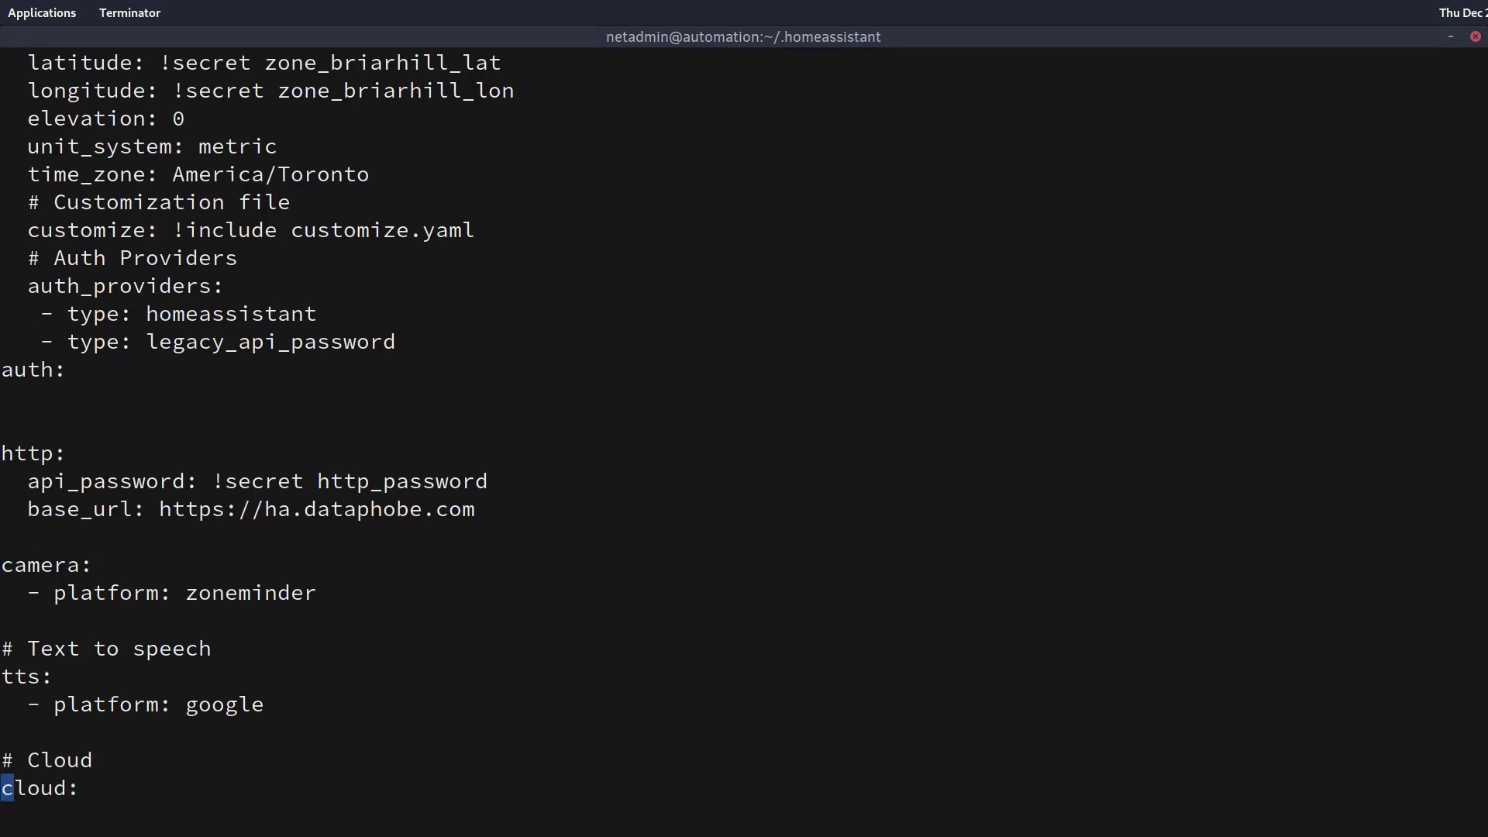
pyautogui.press('Down')
pyautogui.press('Down')
pyautogui.press('Down')
pyautogui.press('Down')
pyautogui.press('Down')
pyautogui.press('Down')
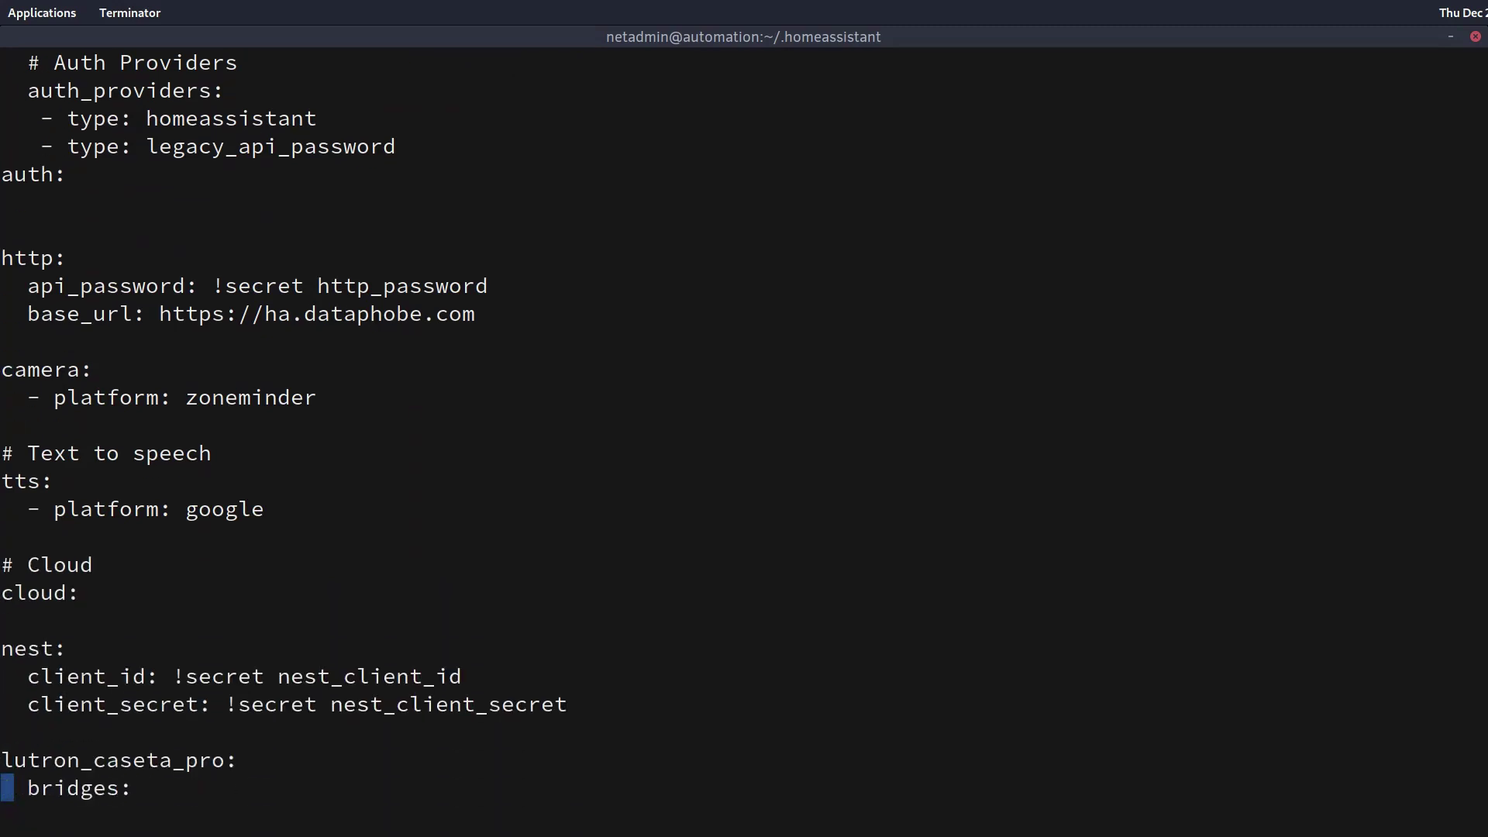
pyautogui.press('Down')
pyautogui.press('Down')
pyautogui.press('Down')
pyautogui.press('Down')
pyautogui.press('Down')
pyautogui.press('Down')
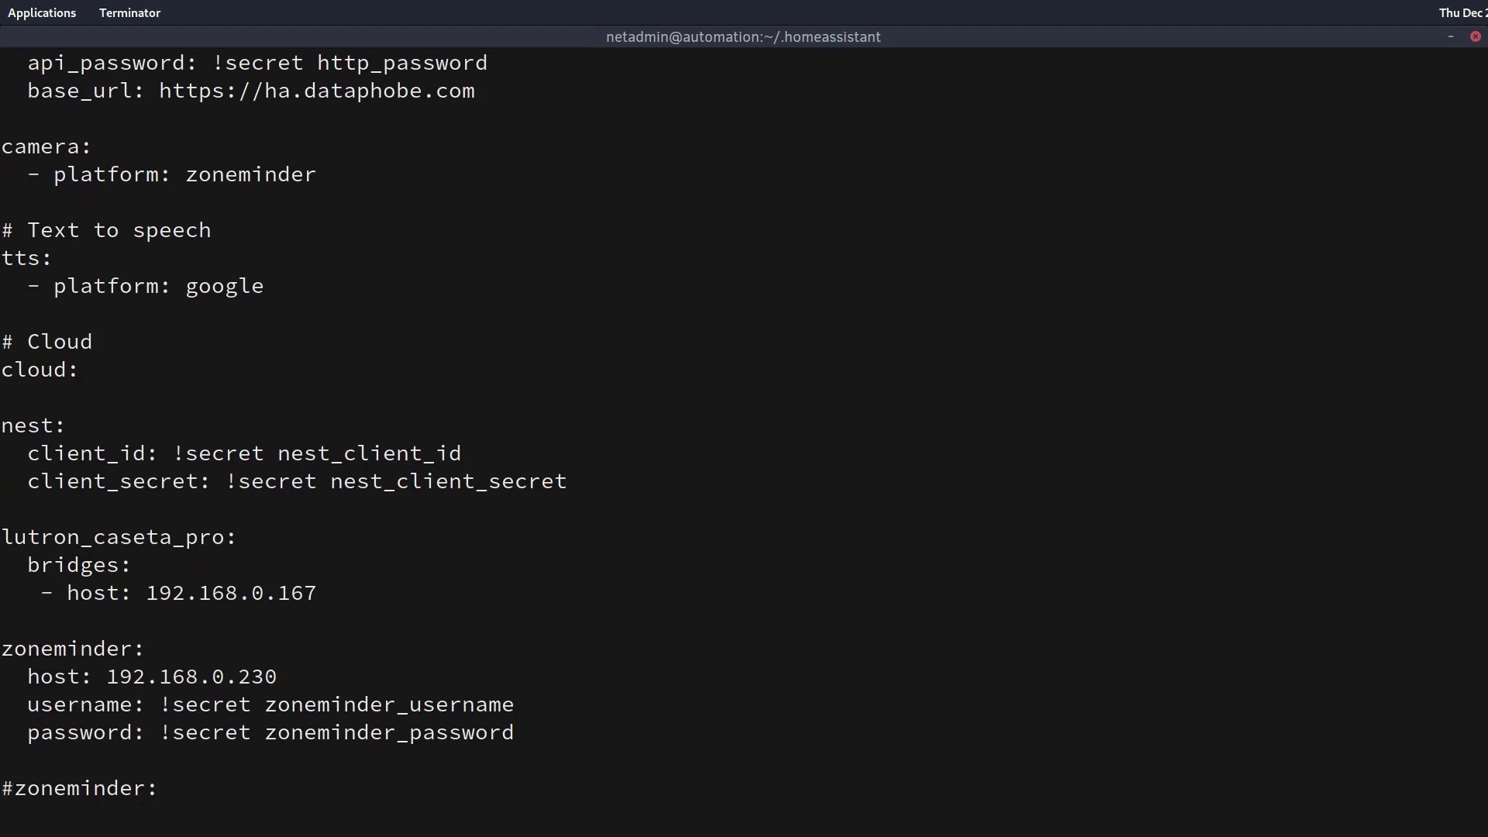
pyautogui.press('Down')
pyautogui.press('Down')
pyautogui.press('Down')
pyautogui.press('Down')
pyautogui.press('Down')
pyautogui.press('Down')
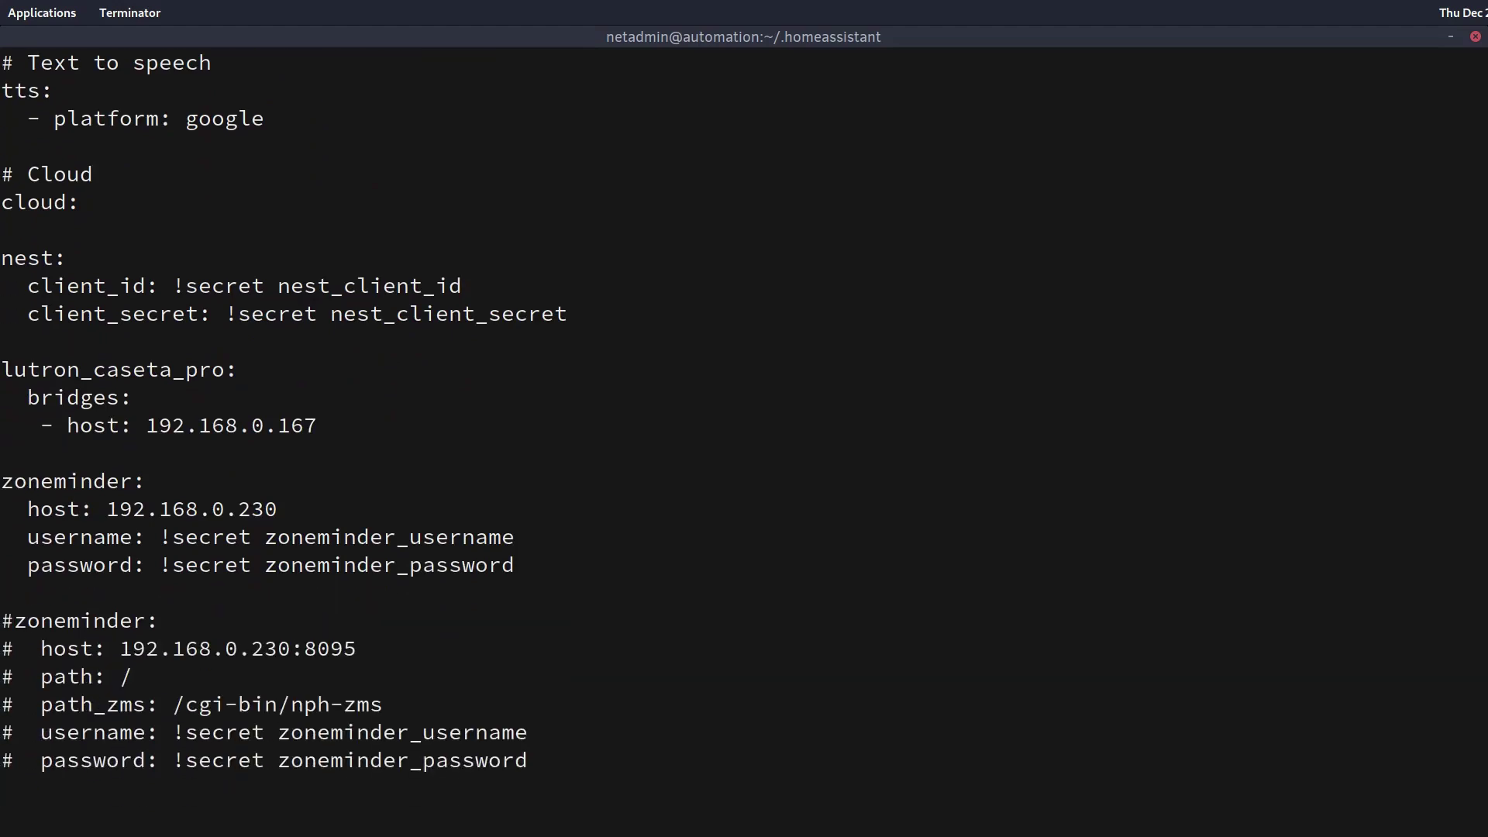
pyautogui.press('Down')
pyautogui.press('Down')
pyautogui.press('Down')
pyautogui.press('Down')
pyautogui.press('Down')
pyautogui.press('Down')
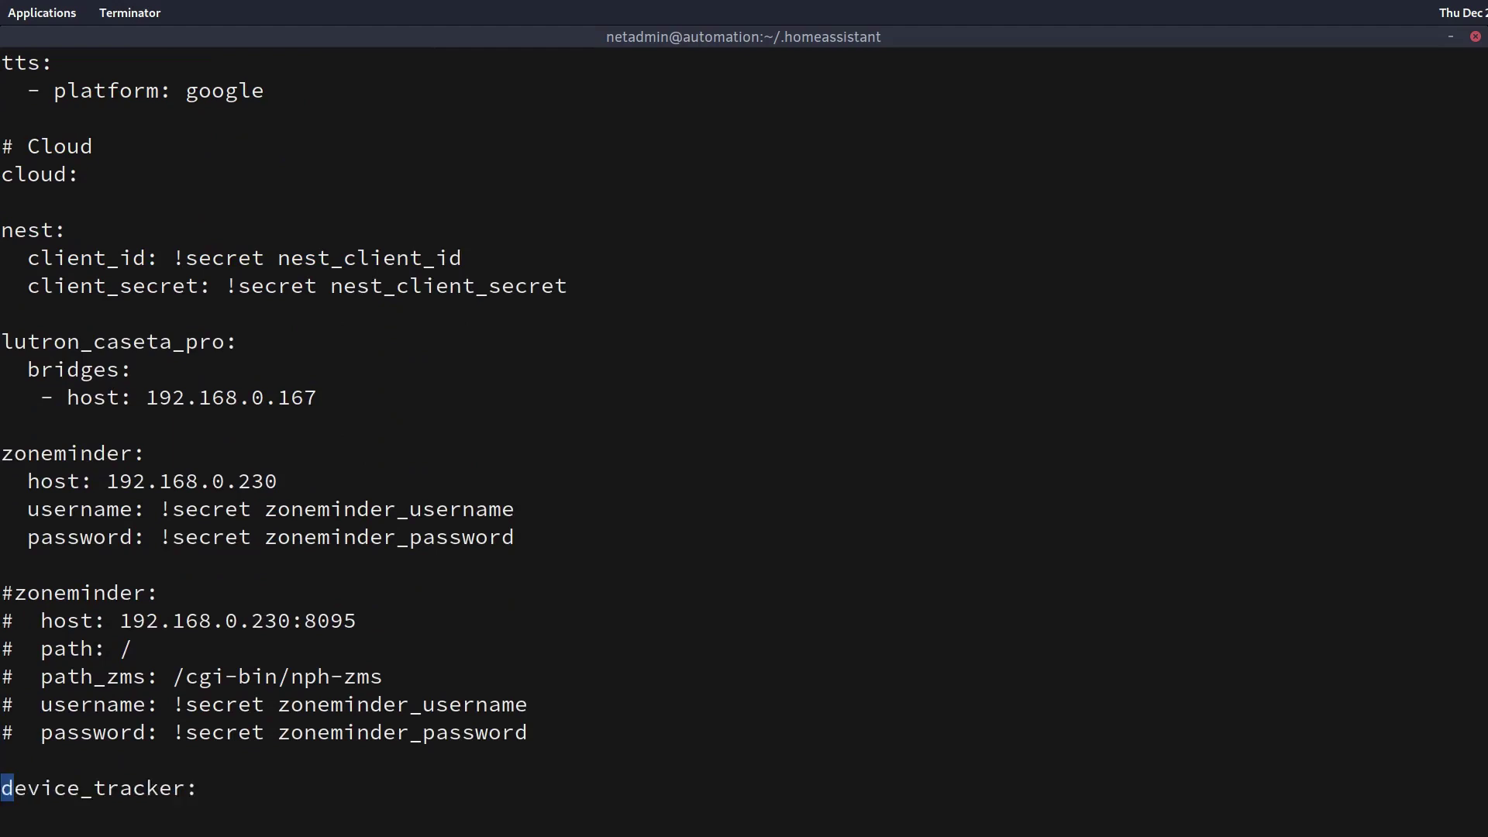
pyautogui.press('Down')
pyautogui.press('Down')
pyautogui.press('Down')
pyautogui.press('Down')
pyautogui.press('Down')
pyautogui.press('Down')
pyautogui.press('Down')
pyautogui.press('Down')
pyautogui.press('Down')
pyautogui.press('Down')
pyautogui.press('Down')
pyautogui.press('Down')
pyautogui.press('Down')
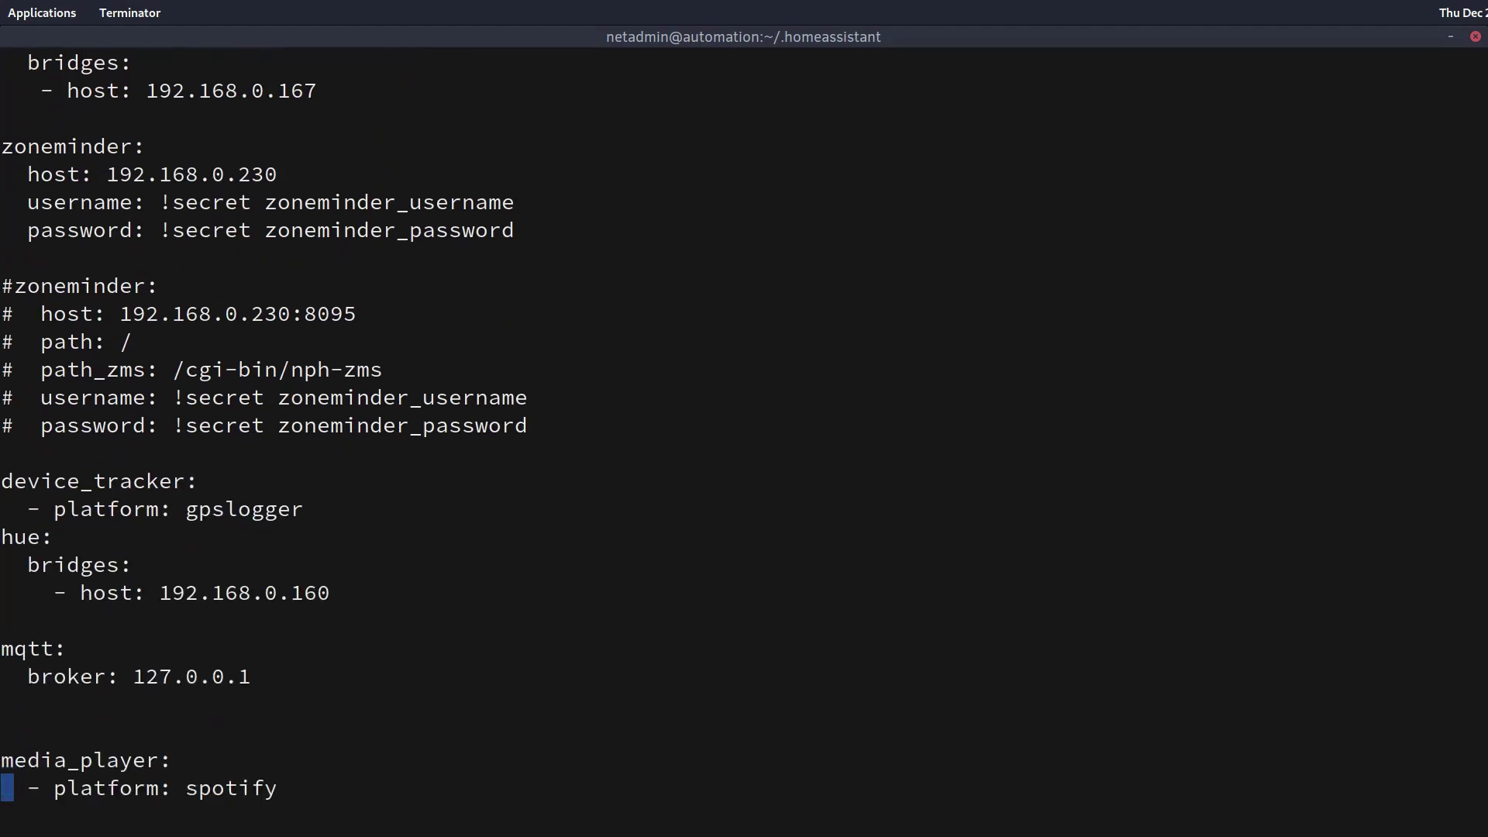
pyautogui.press('Down')
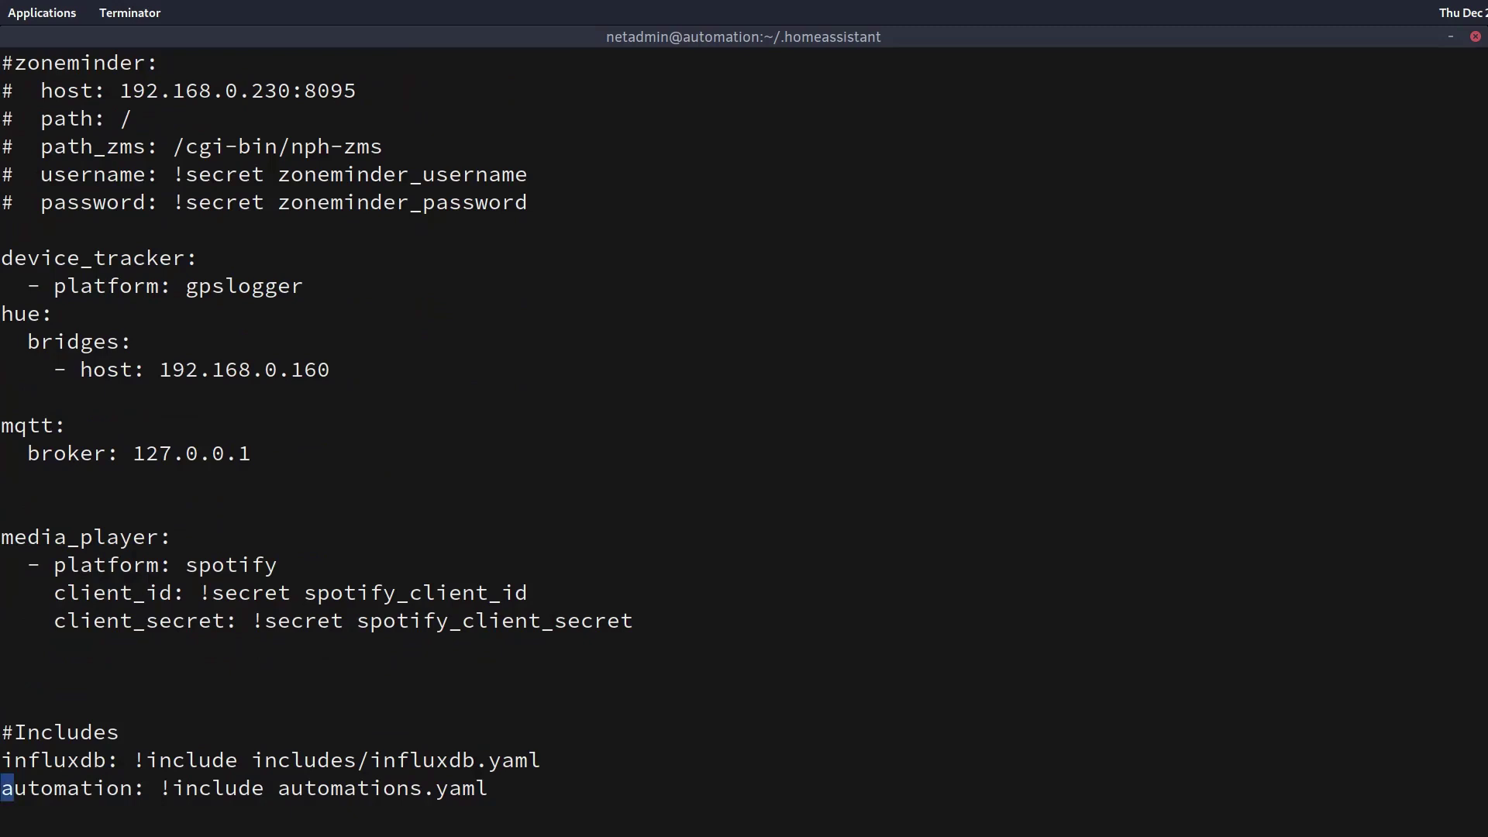
pyautogui.press('Down')
pyautogui.press('Down')
pyautogui.press('Down')
pyautogui.press('Down')
pyautogui.press('Down')
pyautogui.press('Down')
pyautogui.press('Down')
pyautogui.press('Down')
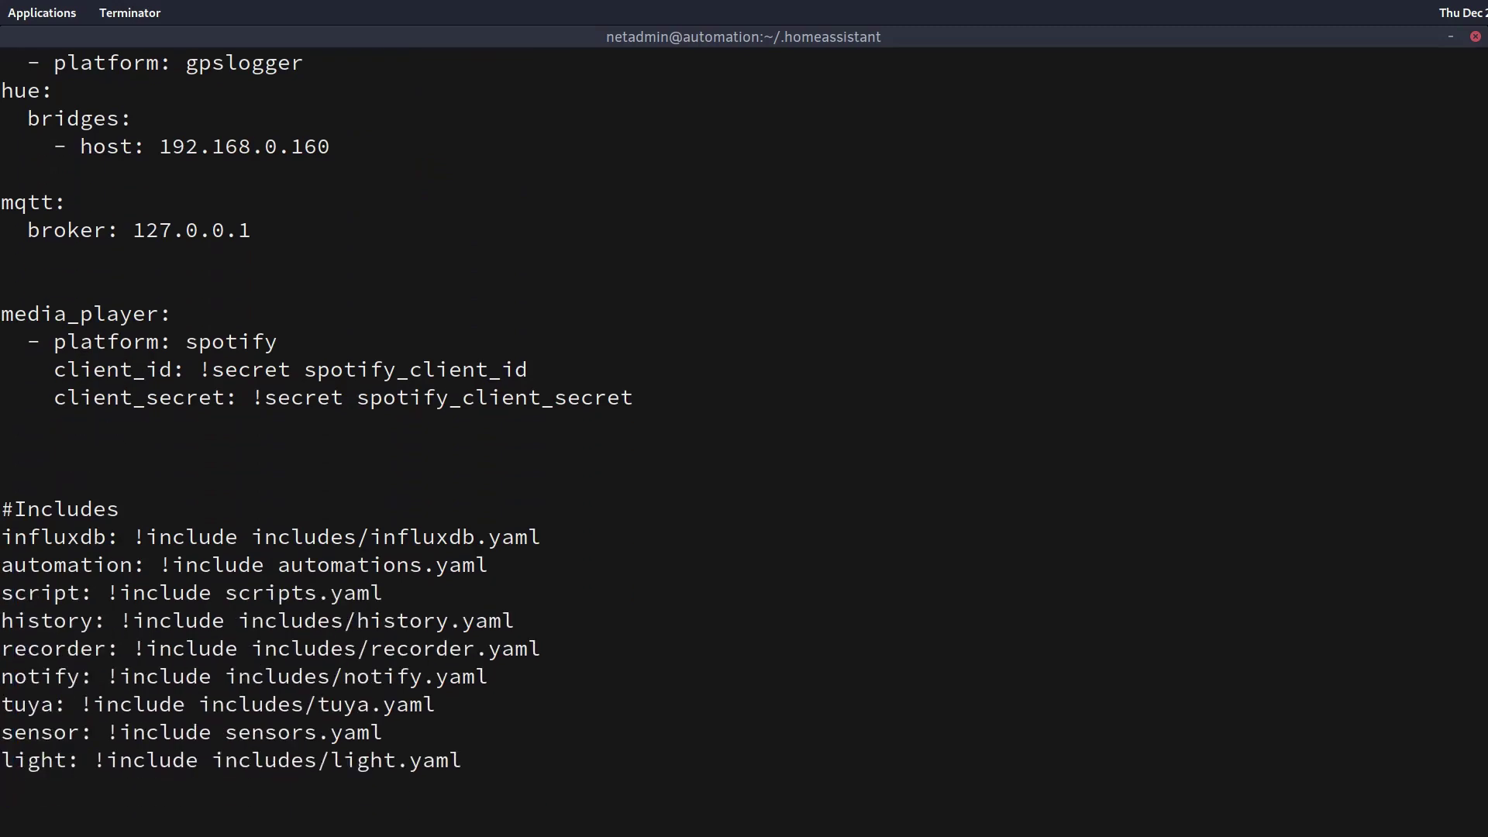
pyautogui.press('Up')
pyautogui.press('Up')
pyautogui.press('Up')
pyautogui.press('Up')
pyautogui.press('Up')
pyautogui.press('Up')
pyautogui.press('Up')
pyautogui.press('Up')
pyautogui.press('Up')
pyautogui.press('Up')
pyautogui.press('Up')
pyautogui.press('Up')
pyautogui.press('Up')
pyautogui.press('Up')
pyautogui.press('Up')
pyautogui.press('Up')
pyautogui.press('Up')
pyautogui.press('Up')
pyautogui.press('Up')
pyautogui.press('Up')
pyautogui.press('Up')
pyautogui.press('Up')
pyautogui.press('Up')
pyautogui.press('Up')
pyautogui.press('Up')
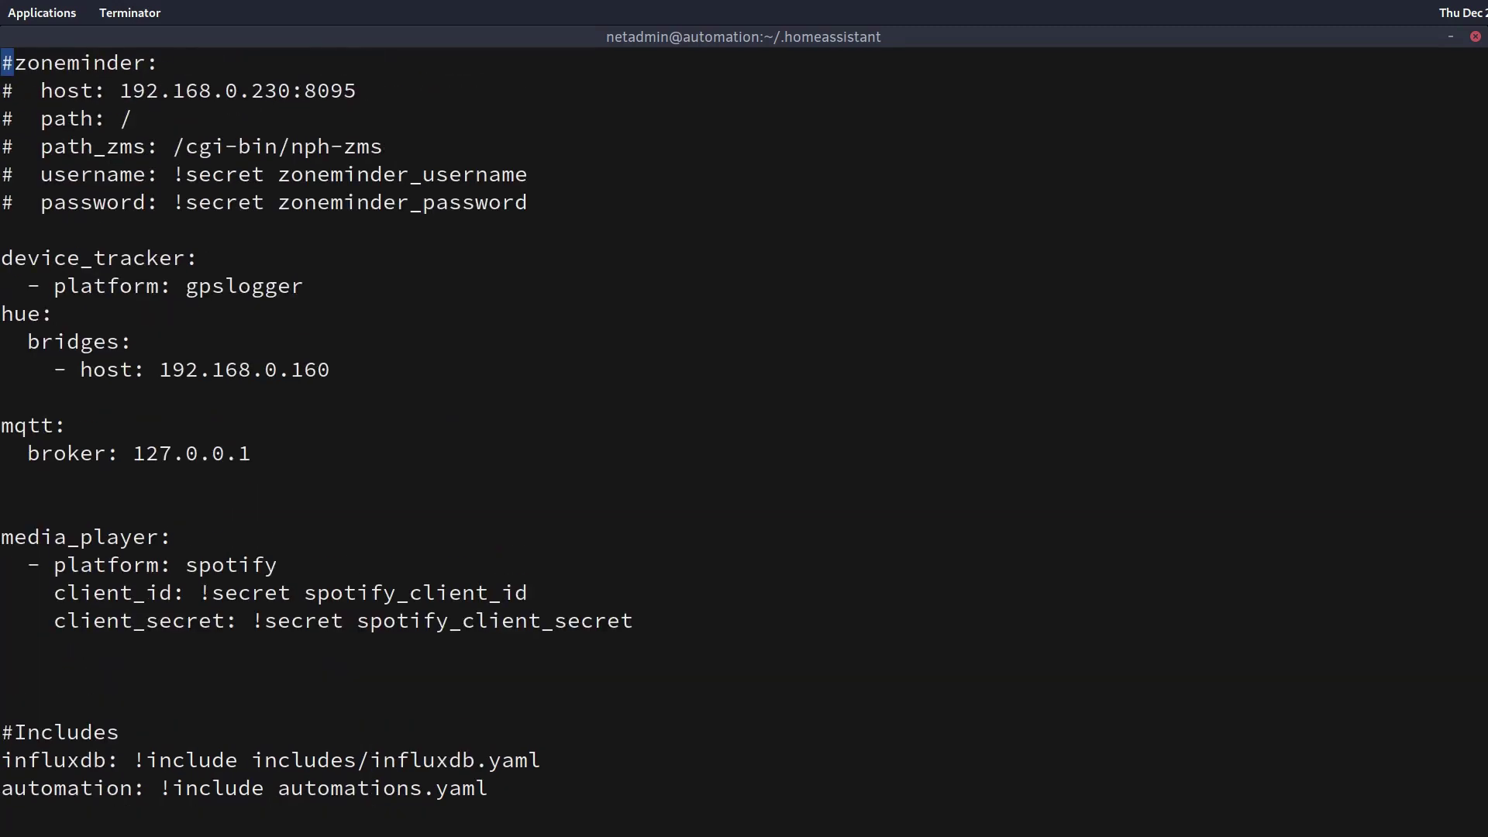
pyautogui.press('Up')
pyautogui.press('Up')
pyautogui.press('Up')
pyautogui.press('Up')
pyautogui.press('Up')
pyautogui.press('Up')
pyautogui.press('Up')
pyautogui.press('Up')
pyautogui.press('Up')
pyautogui.press('Up')
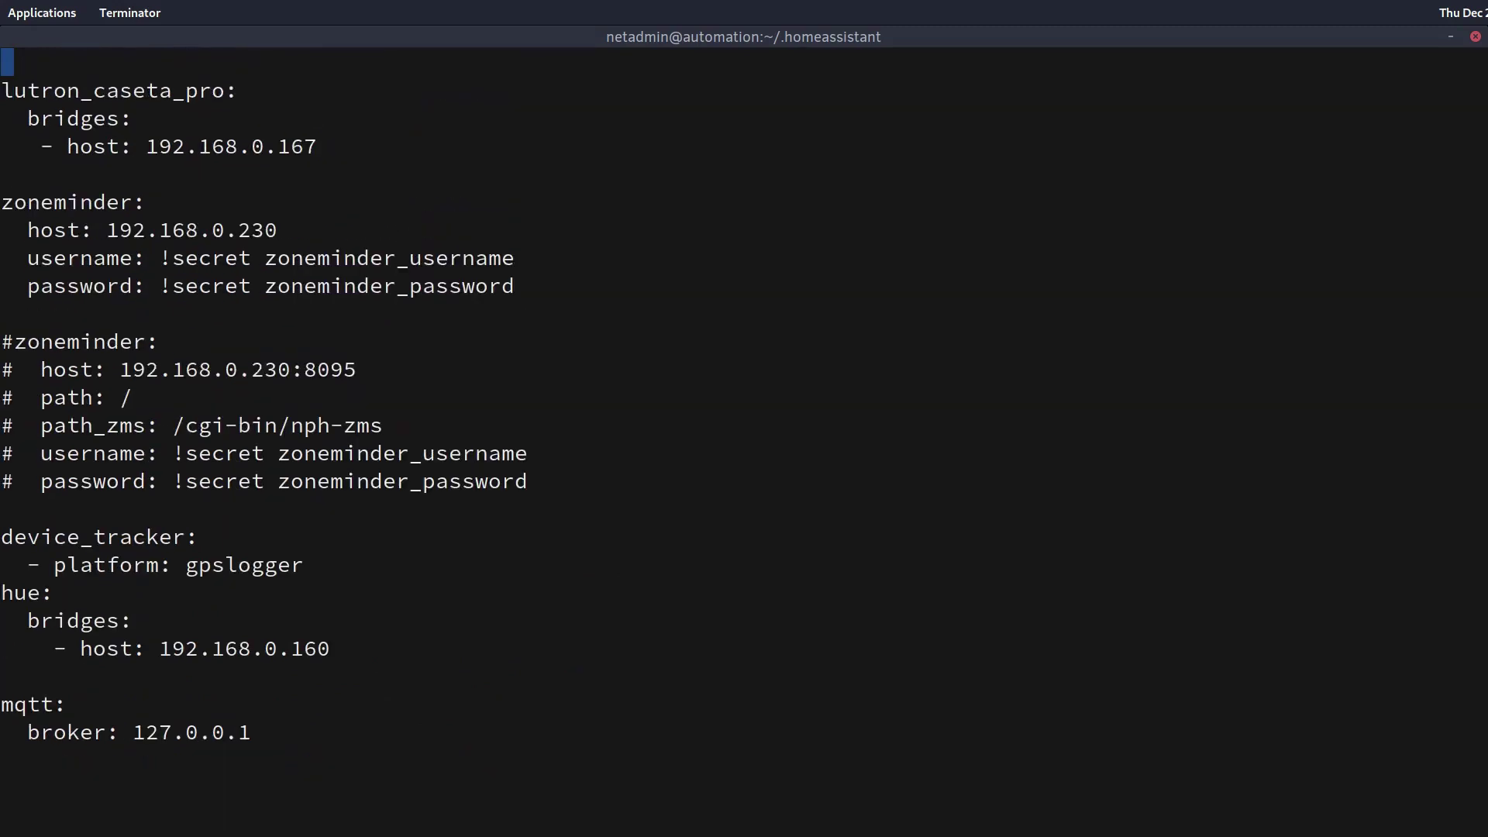
# Review the zoneminder and lutron_caseta_pro settings in configuration.yaml
pyautogui.press('Down')
pyautogui.press('Down')
# Quit vi with :q and switch over to the Atom editor
pyautogui.write(':q')
pyautogui.press('Return')
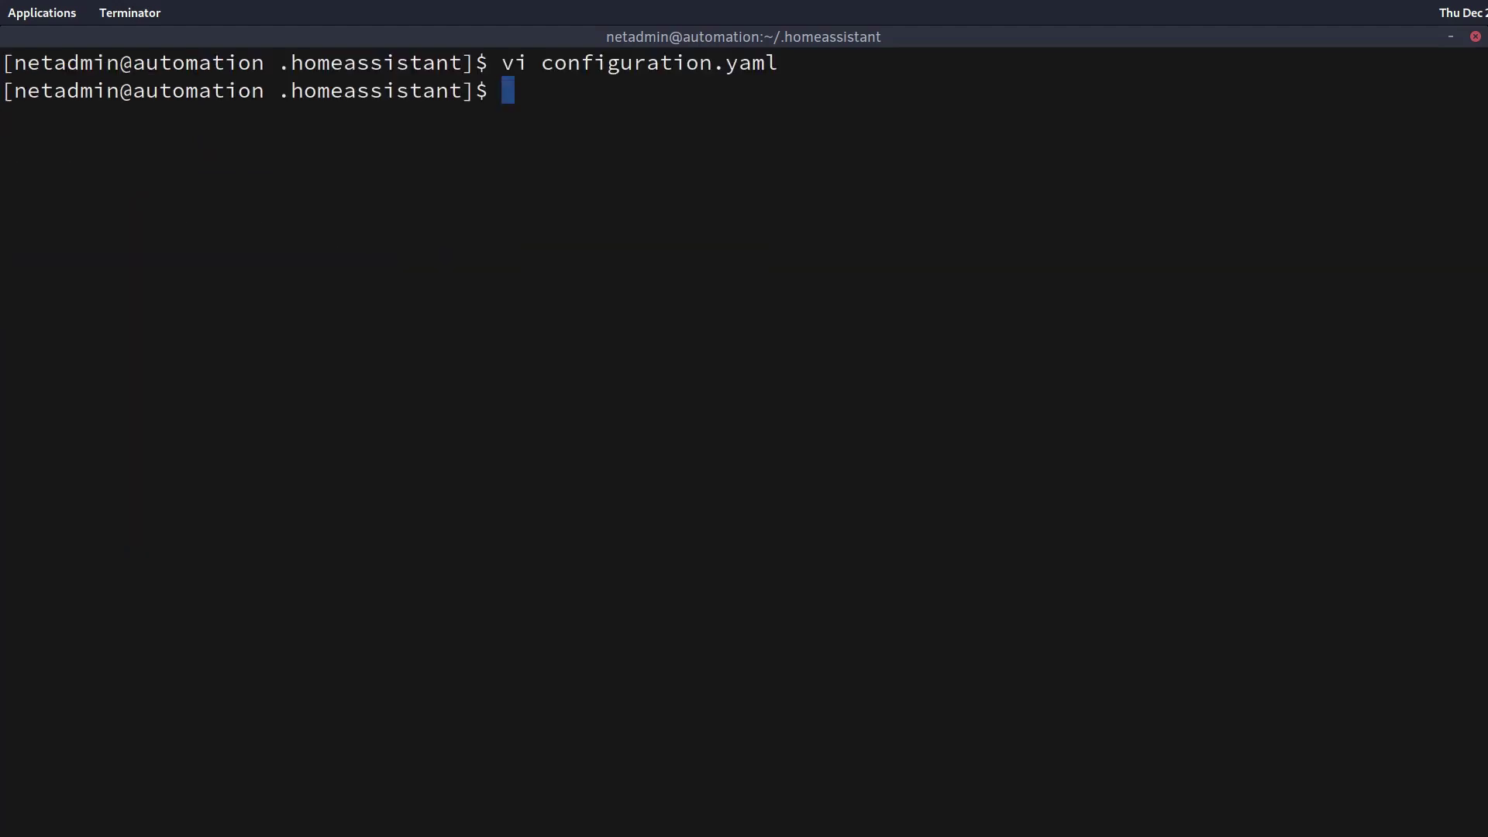
pyautogui.press('super+Down')
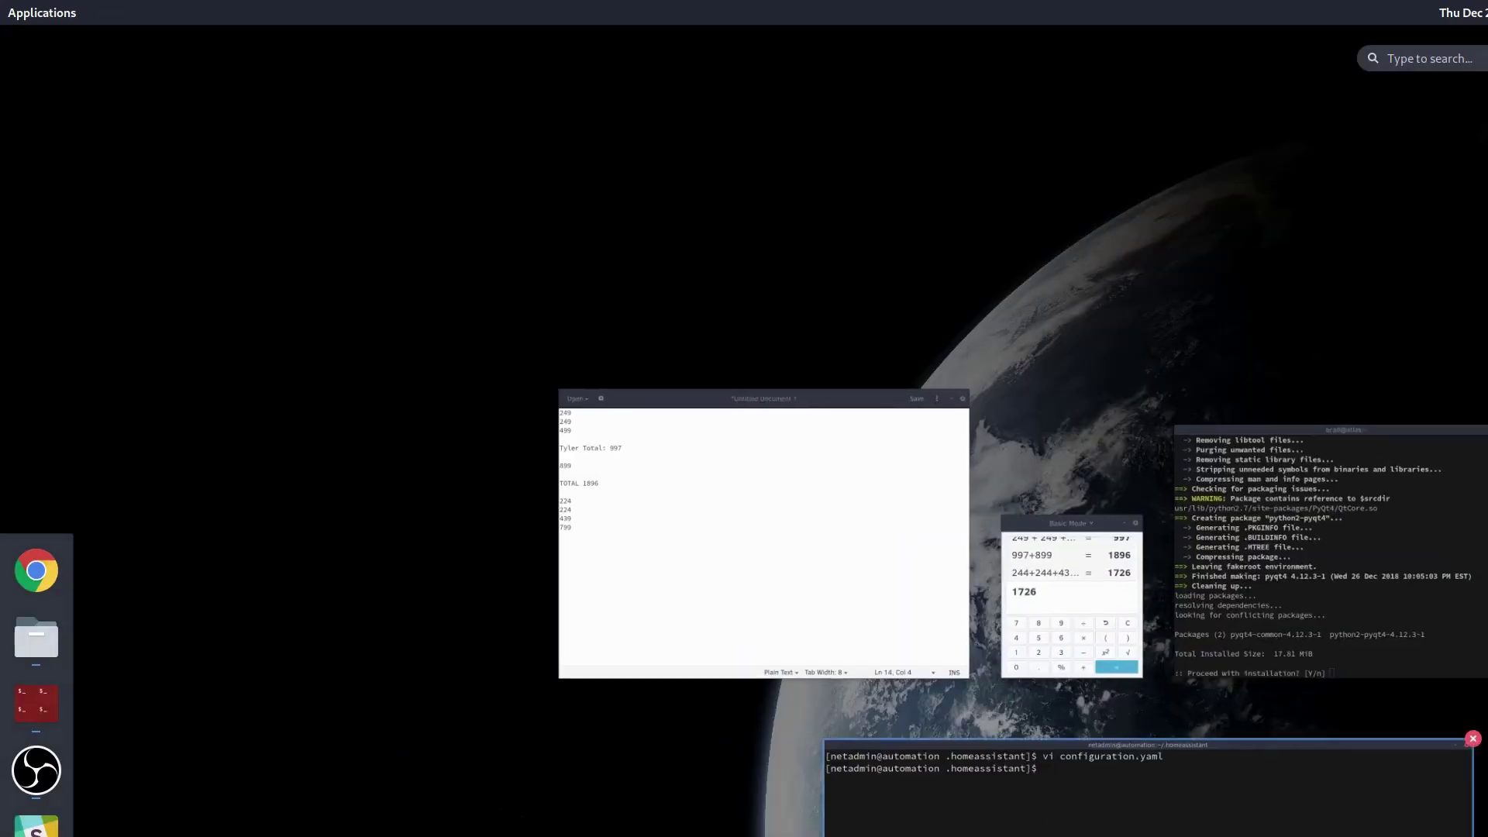
pyautogui.hotkey('alt', 'Tab')
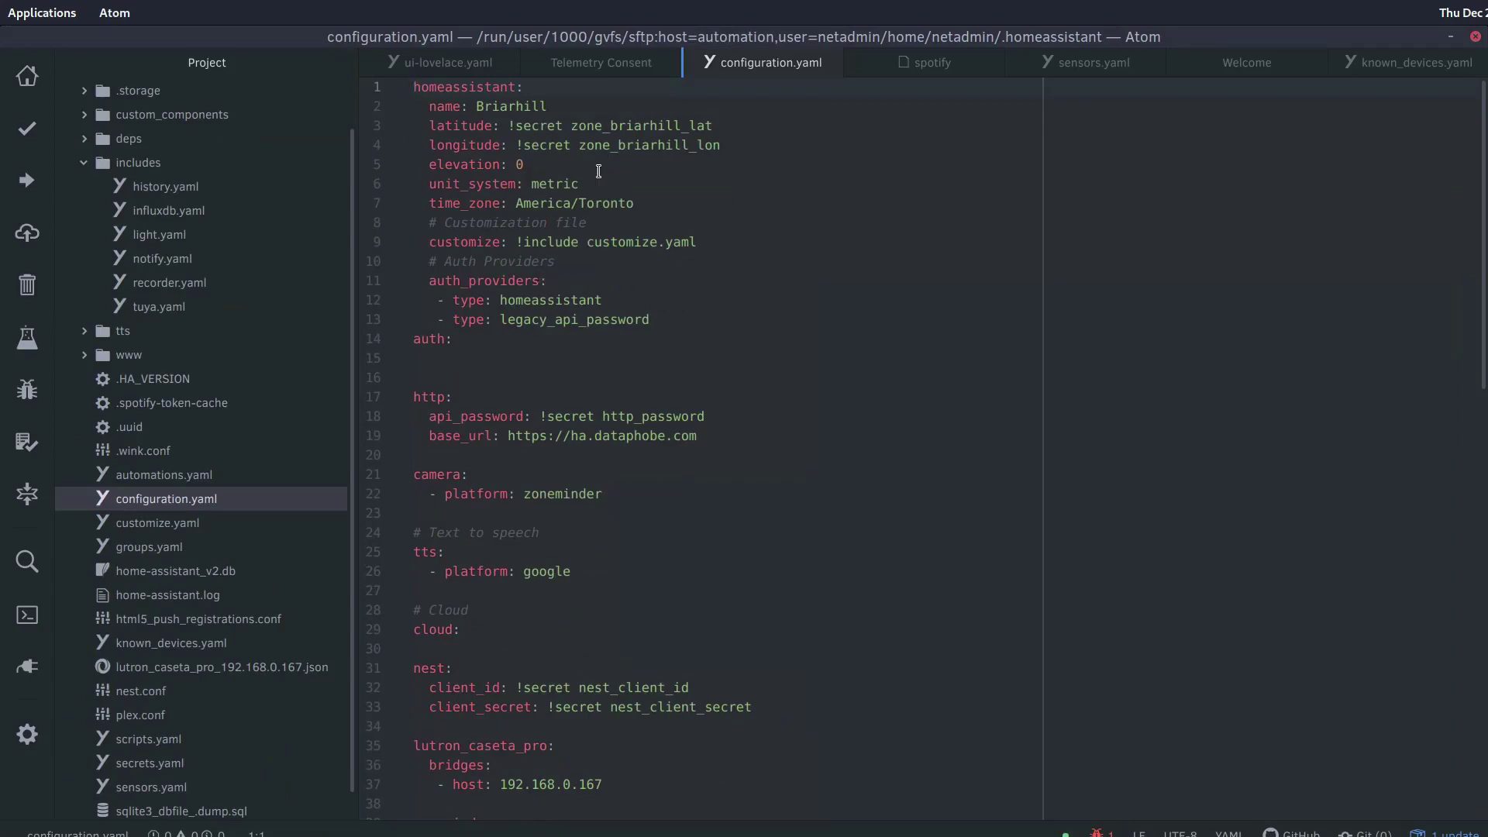
# Create a new file zoneminder.yaml inside the includes folder of the project
pyautogui.click(104, 166)
pyautogui.click(104, 166)
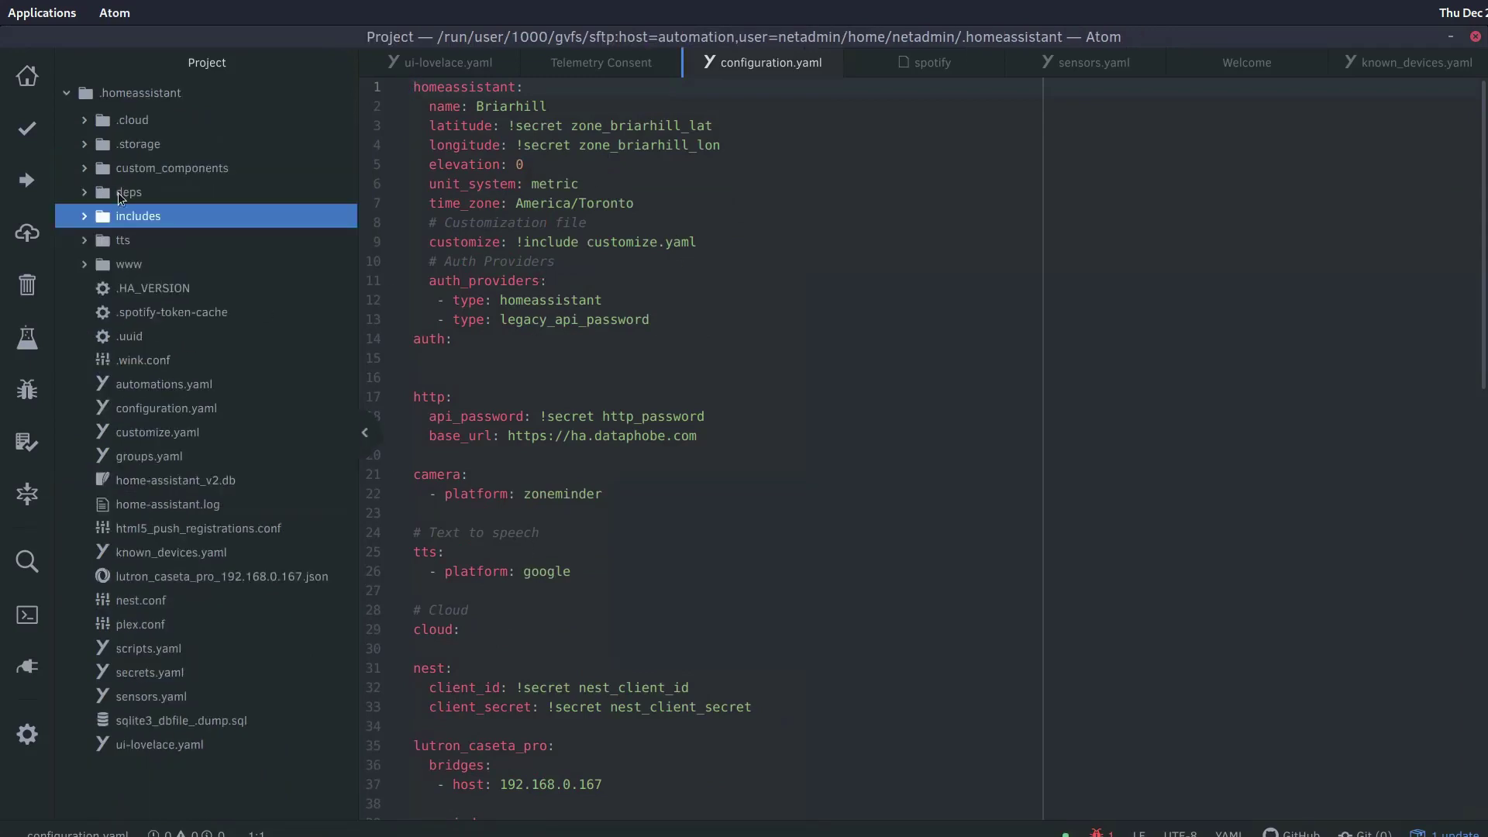
pyautogui.click(84, 217)
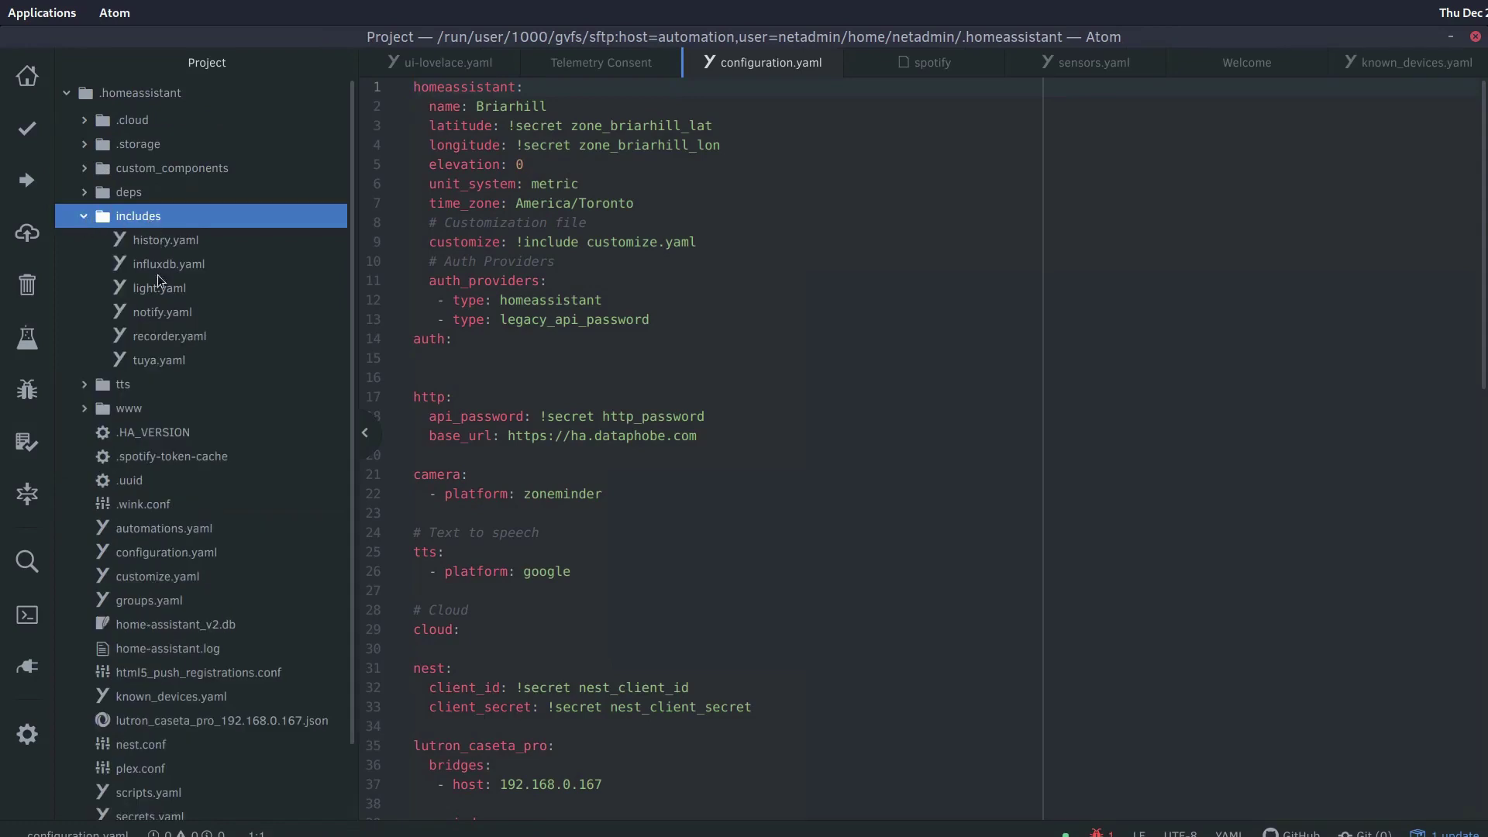
pyautogui.rightClick(152, 214)
pyautogui.click(240, 264)
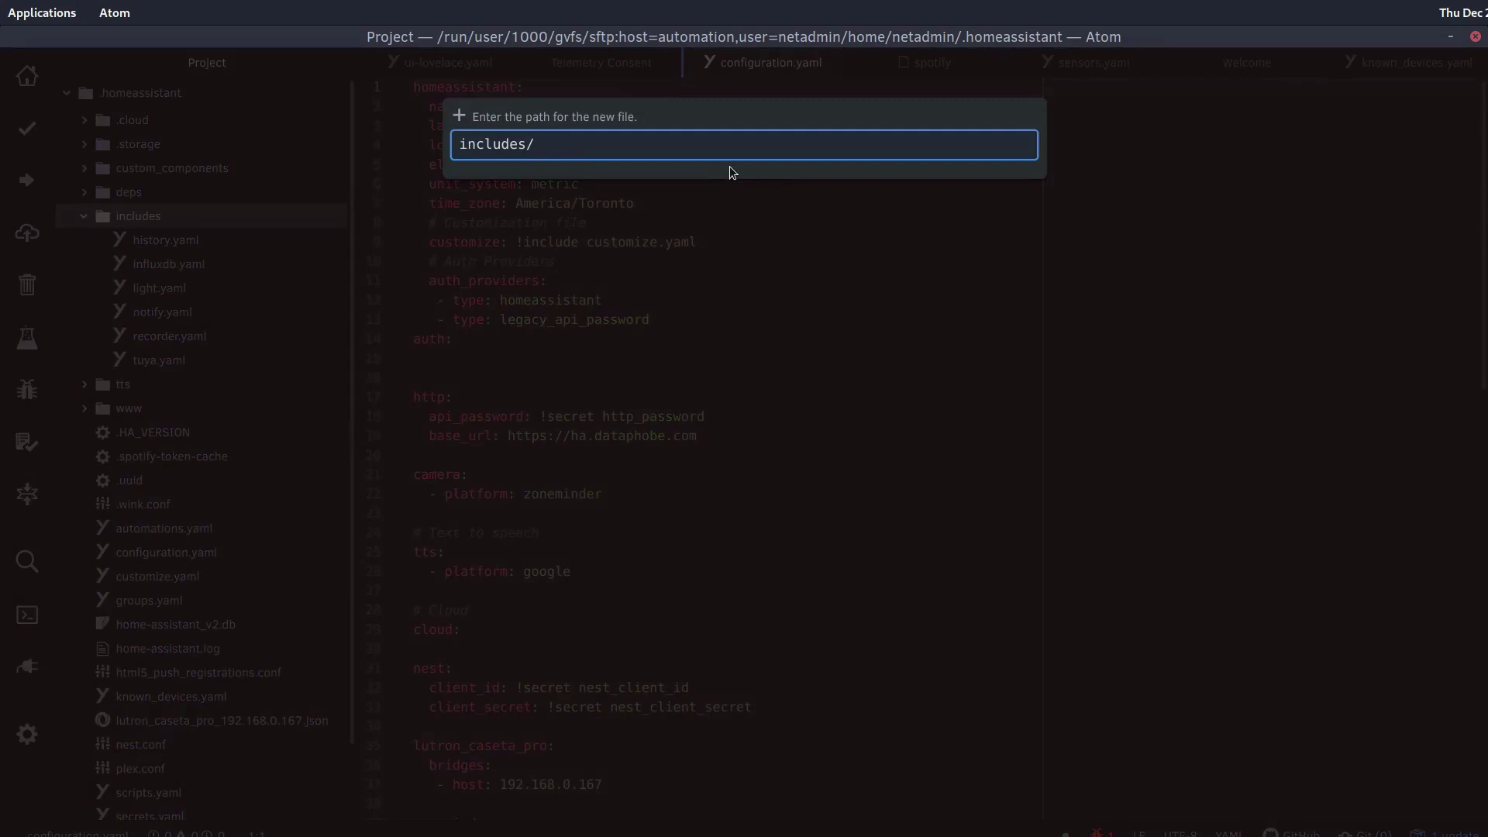
pyautogui.write('zoneminder.yaml')
pyautogui.press('Return')
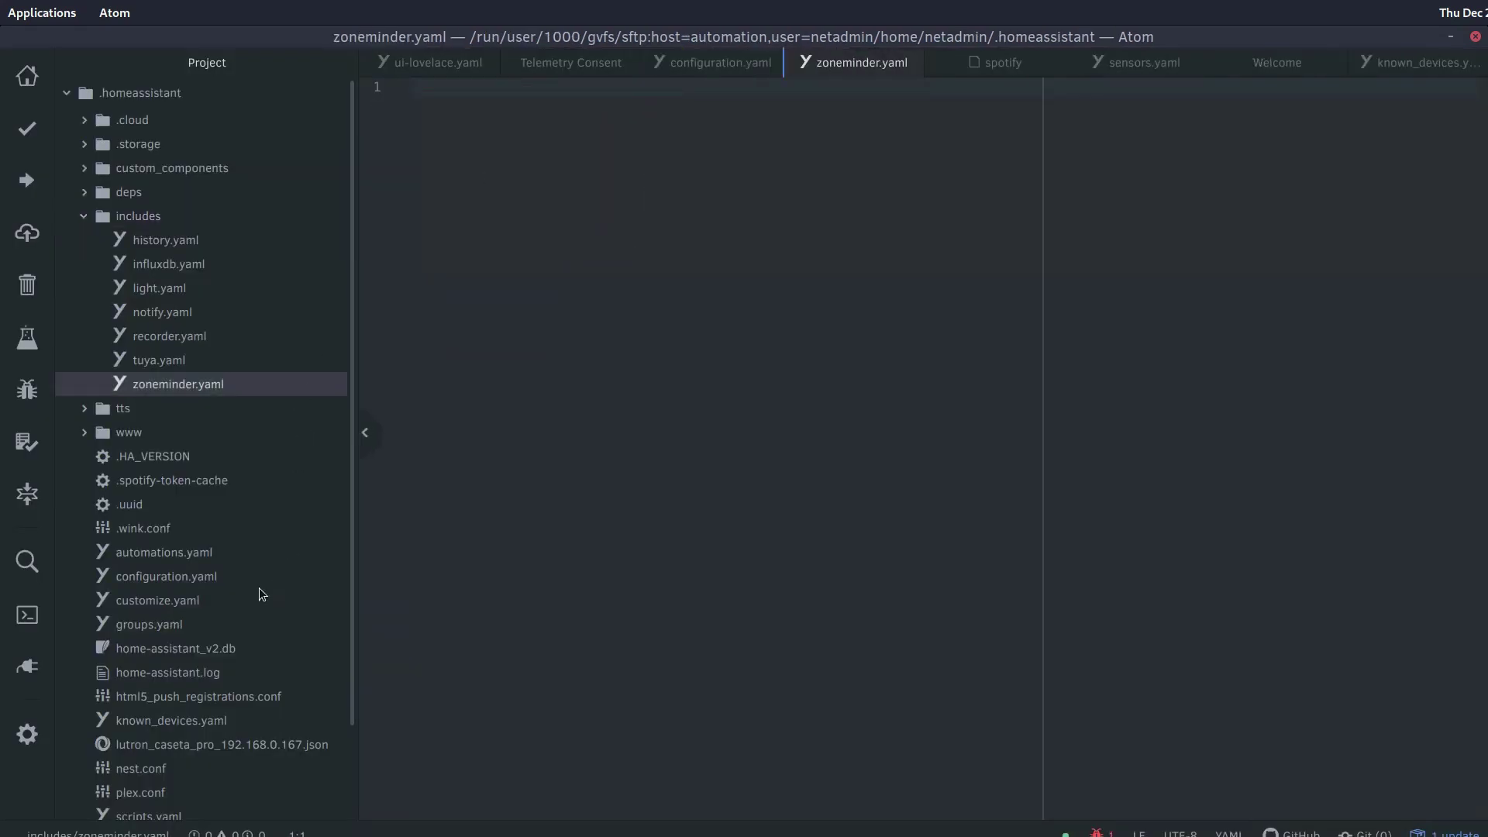
# Put zoneminder.yaml in a pane beside configuration.yaml and select the zoneminder blocks
pyautogui.moveTo(861, 62); pyautogui.dragTo(1265, 347)
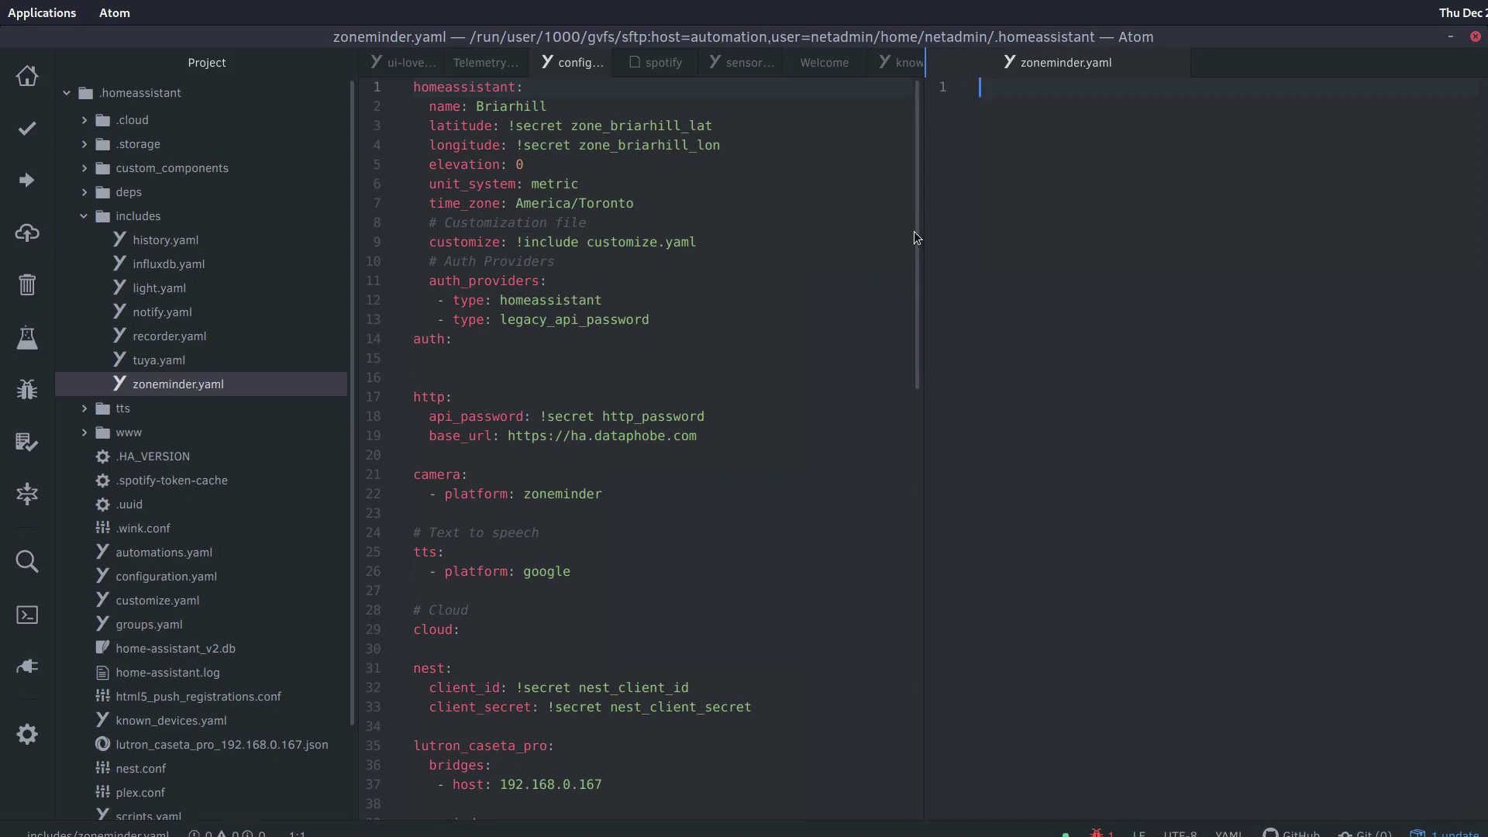
pyautogui.moveTo(914, 199); pyautogui.dragTo(944, 313)
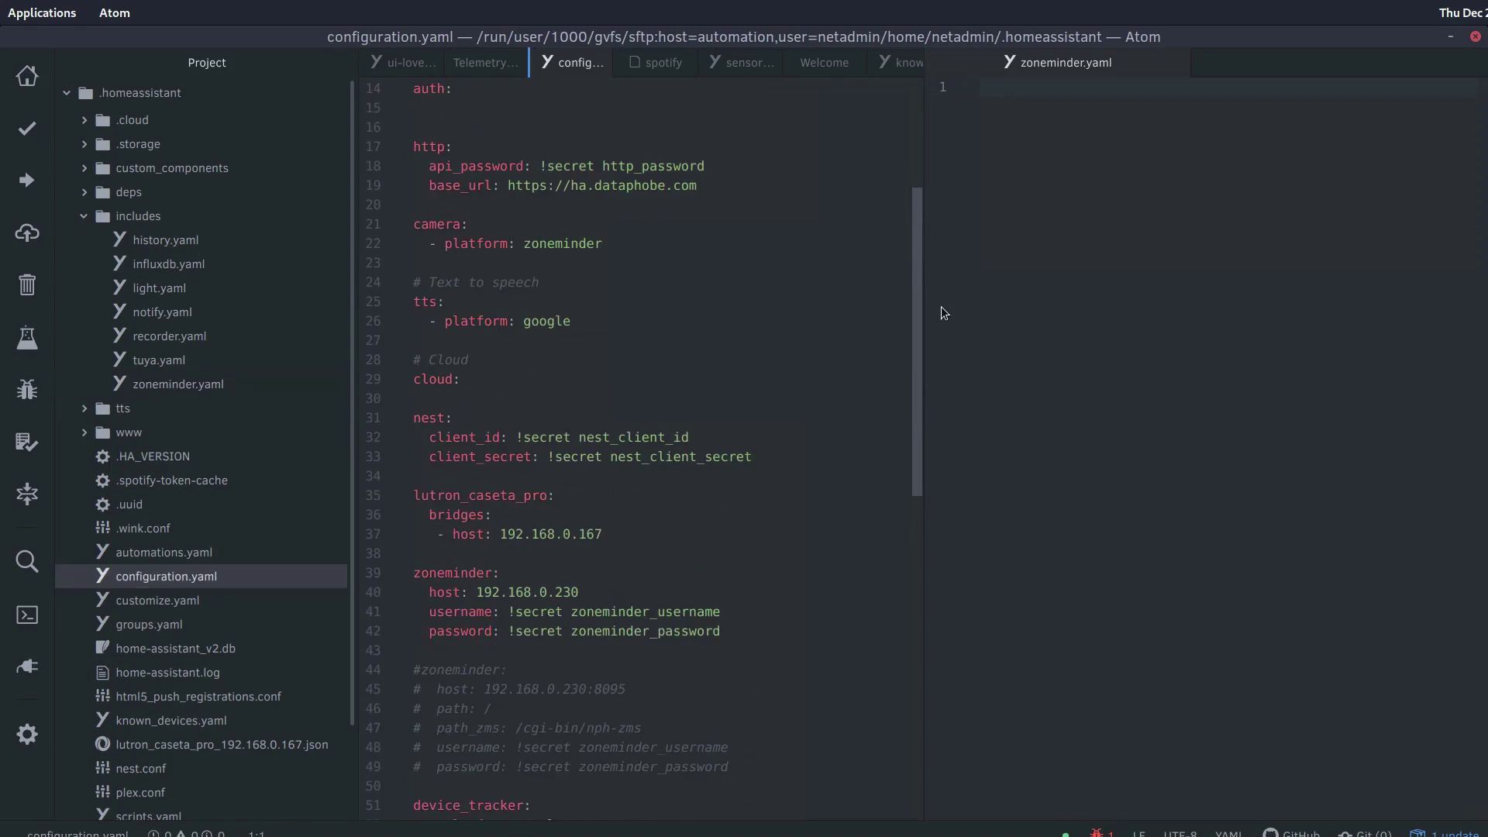
pyautogui.moveTo(786, 763); pyautogui.dragTo(393, 578)
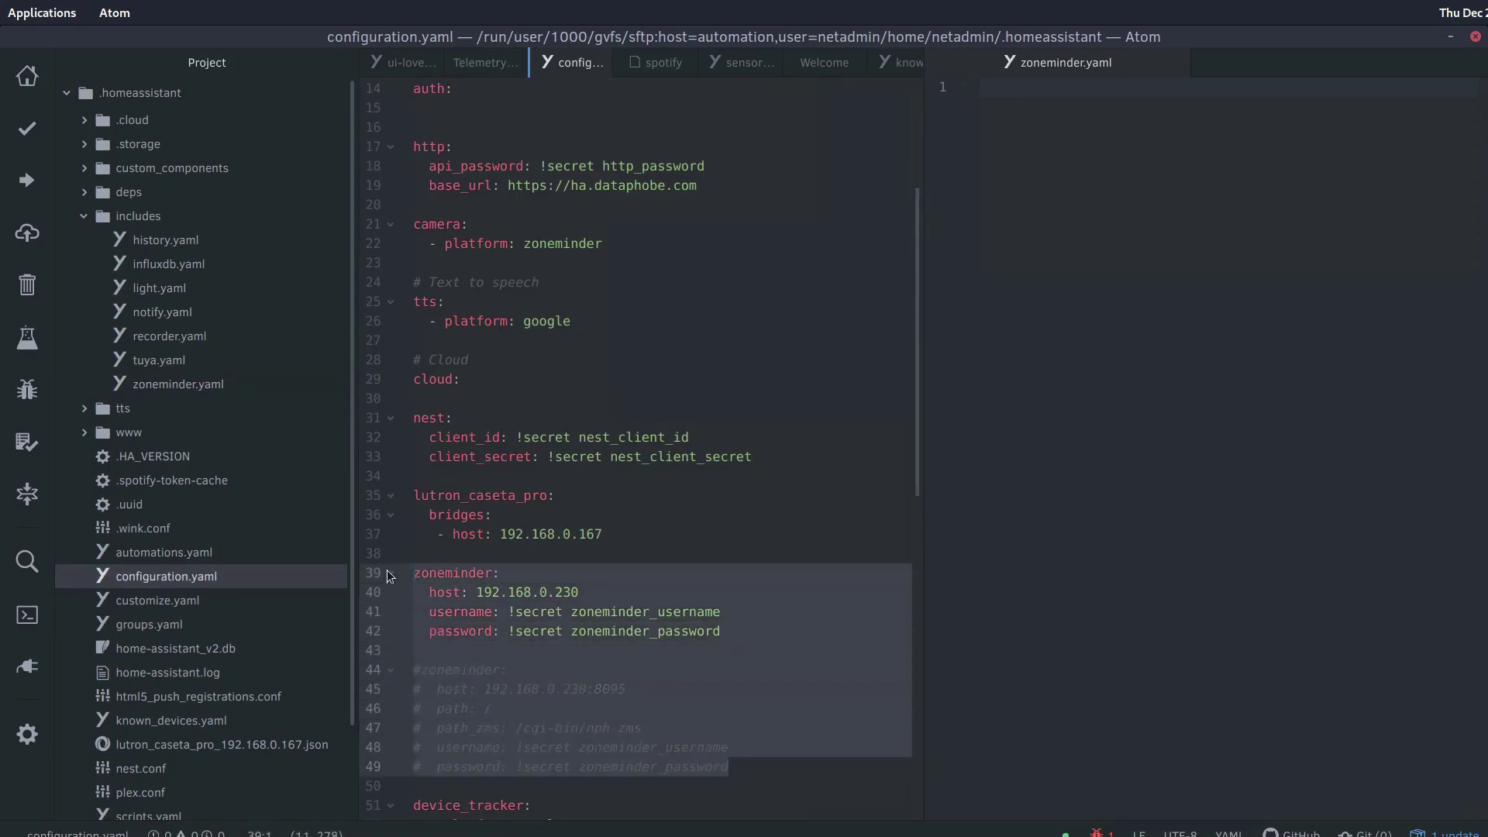
# Add 'zoneminder: !include includes/zoneminder.yaml' below the light include line in configuration.yaml
pyautogui.click(453, 577)
pyautogui.scroll(-3, 859, 512)
pyautogui.scroll(-12, 852, 513)
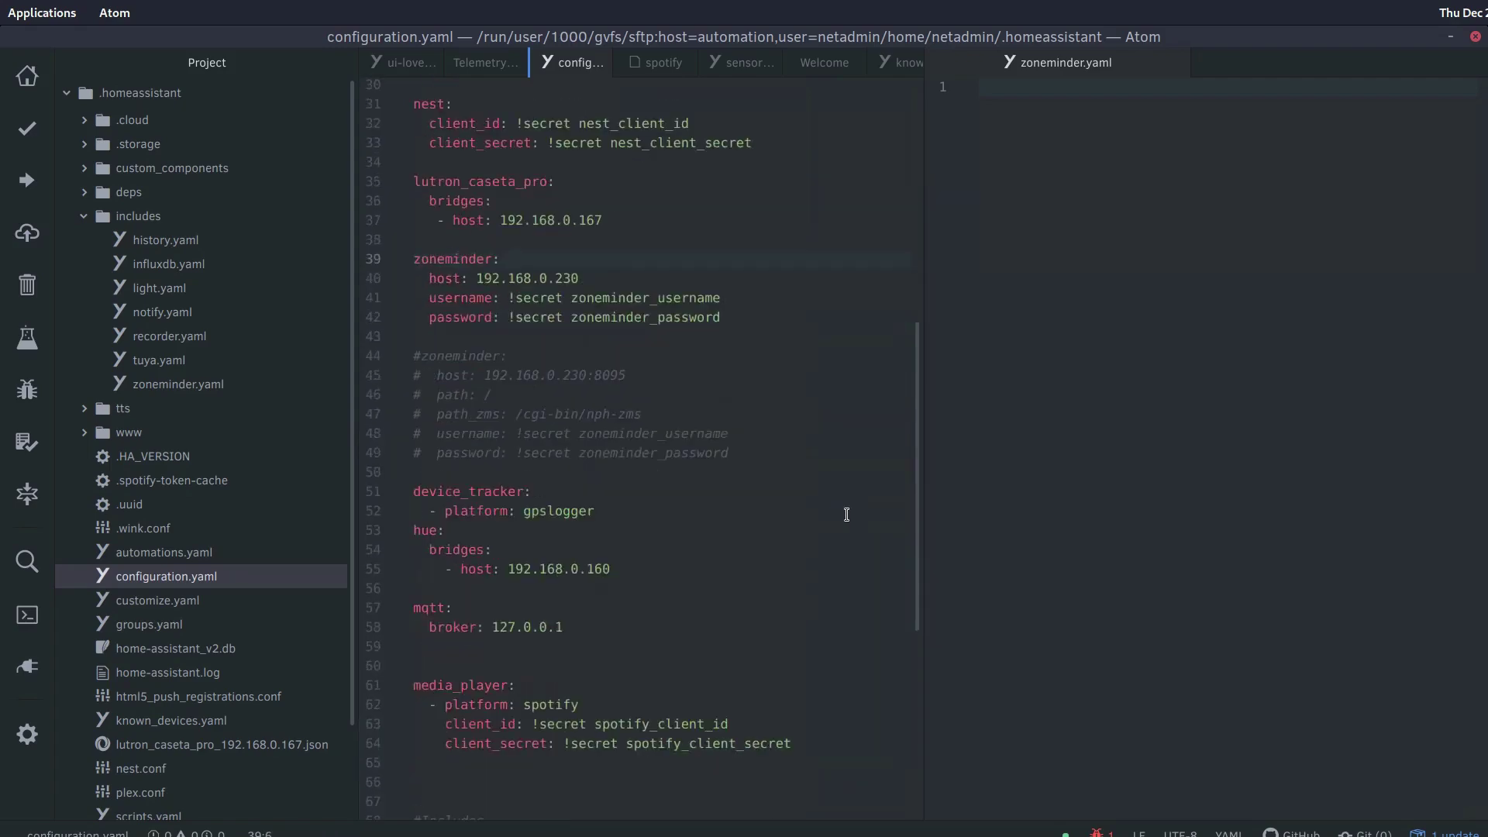
pyautogui.click(594, 507)
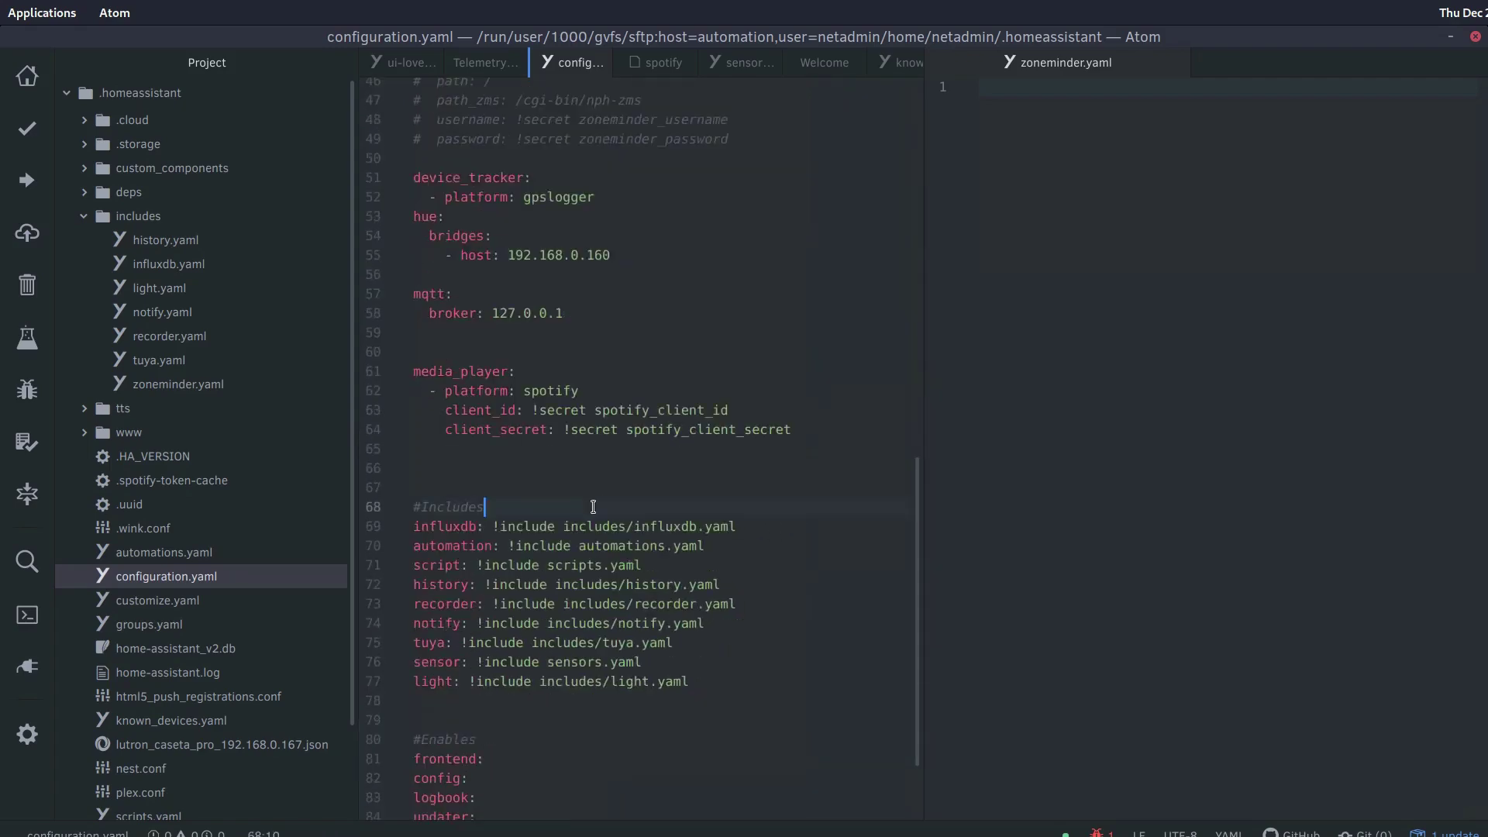
pyautogui.scroll(2, 593, 507)
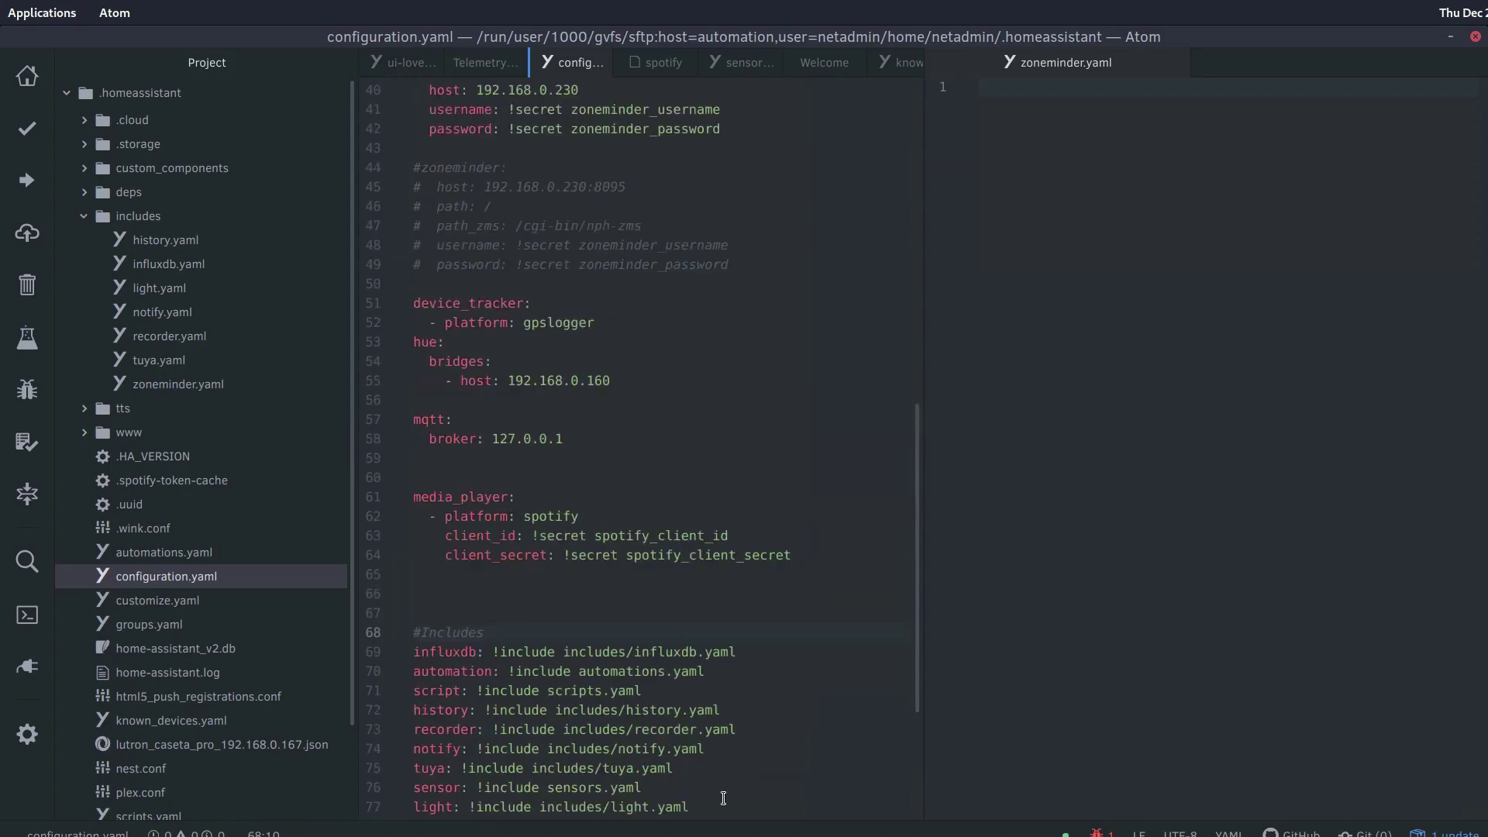
pyautogui.click(716, 804)
pyautogui.press('Return')
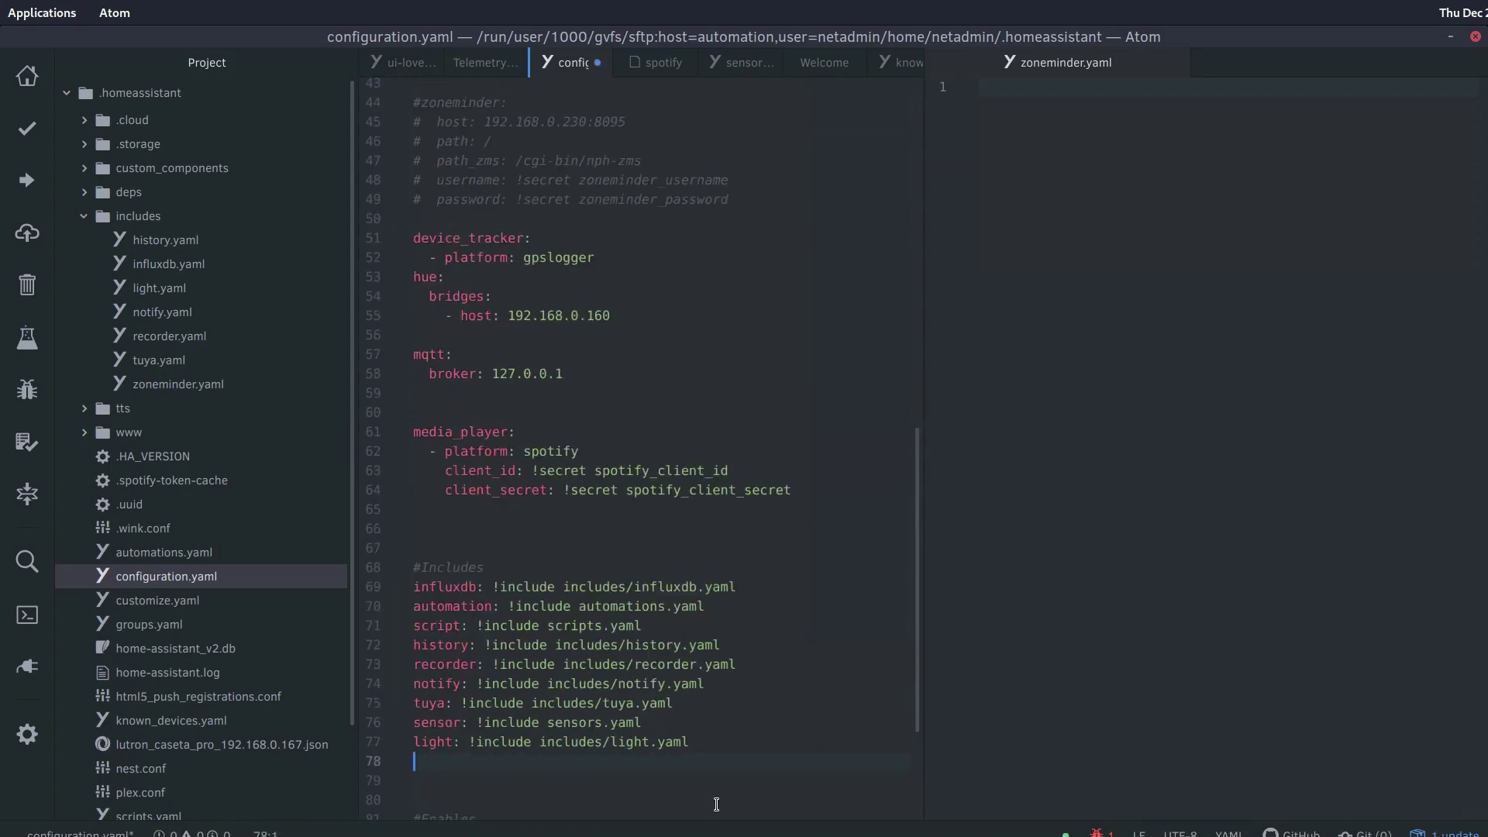
pyautogui.write('zoneminder: !include incl')
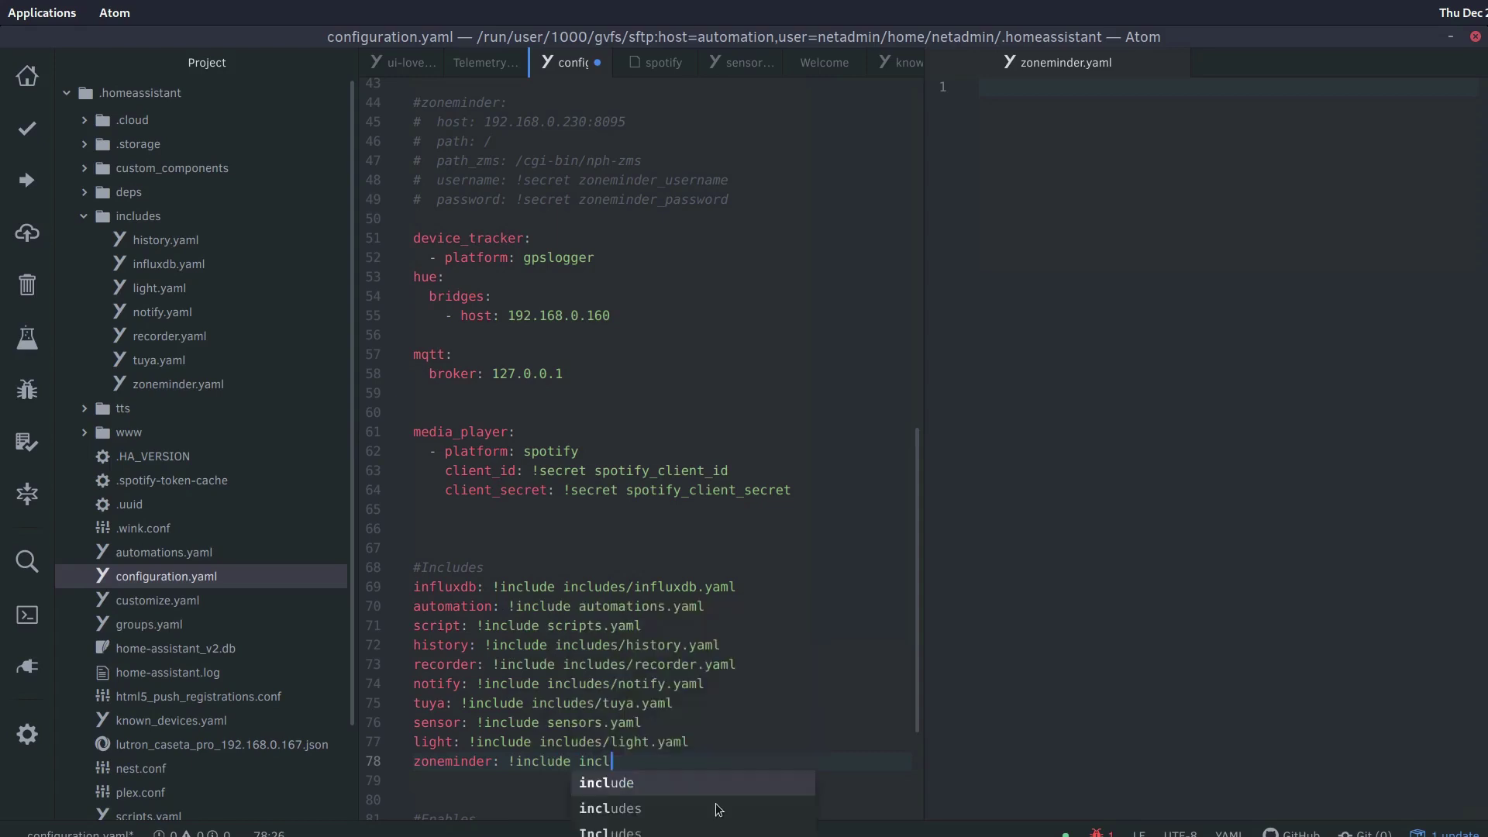
pyautogui.write('udes/zoneminder')
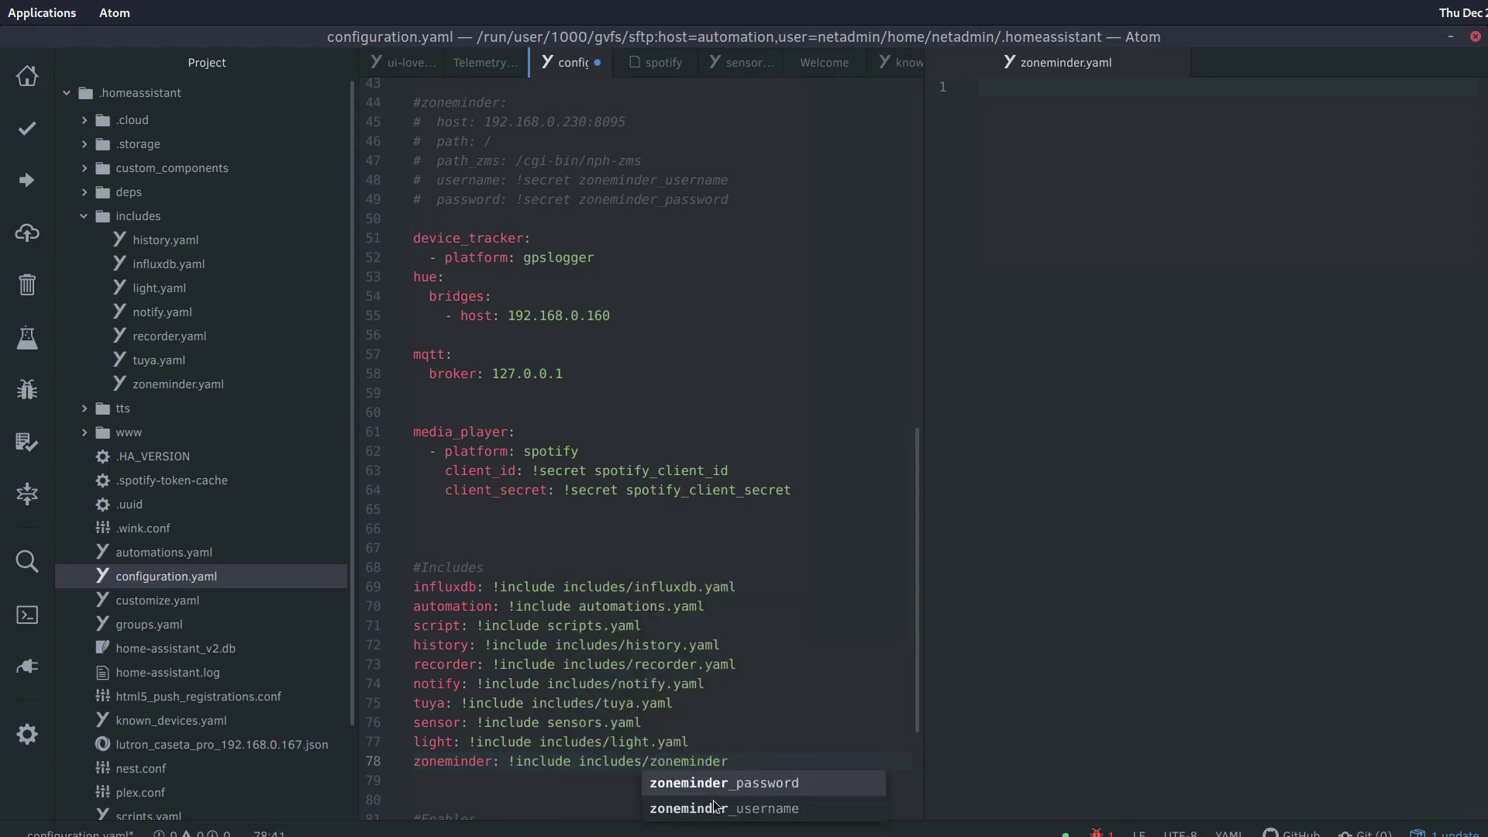
pyautogui.click(819, 645)
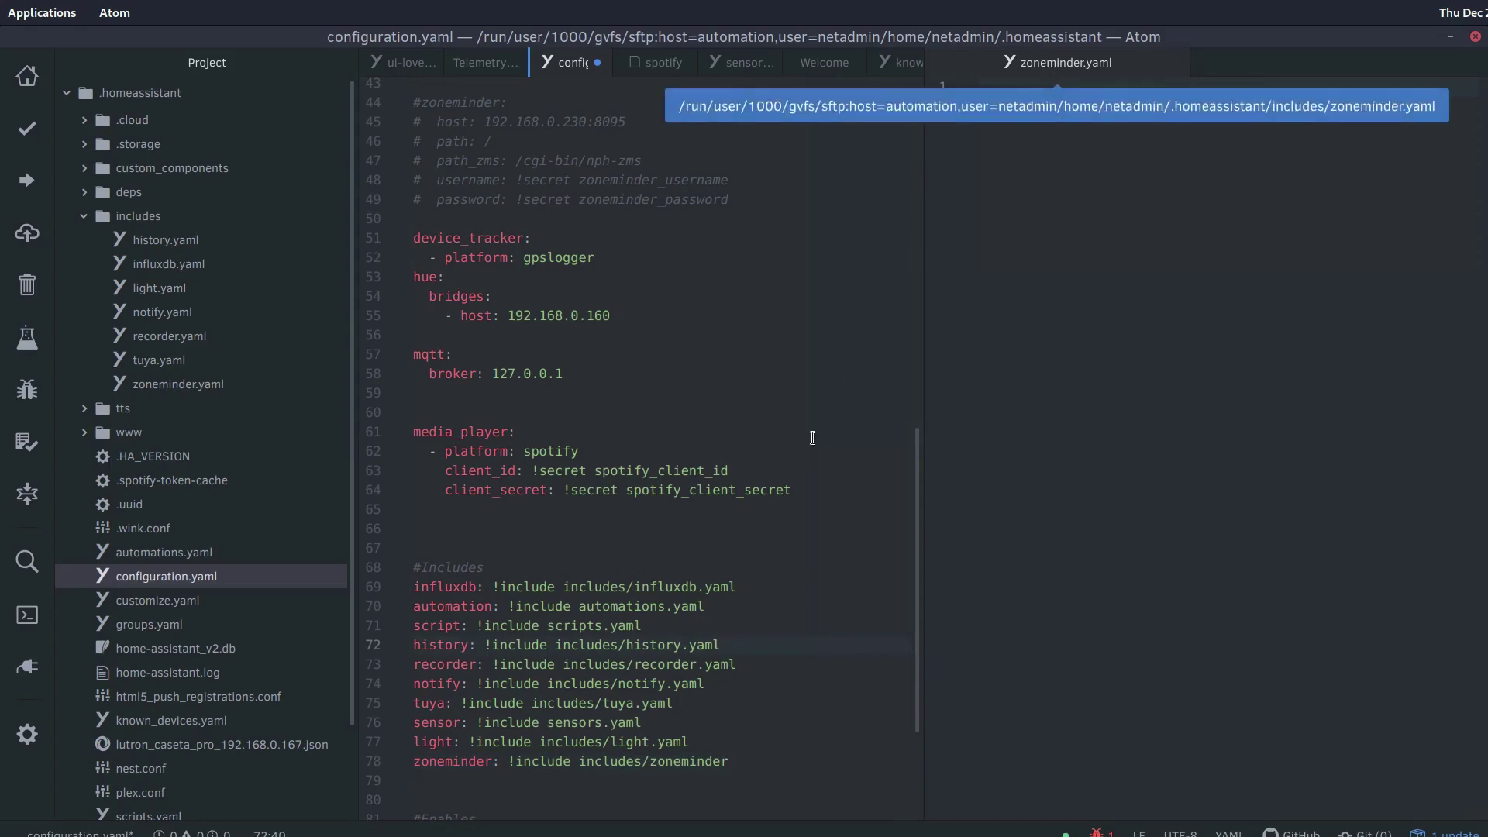
pyautogui.click(756, 754)
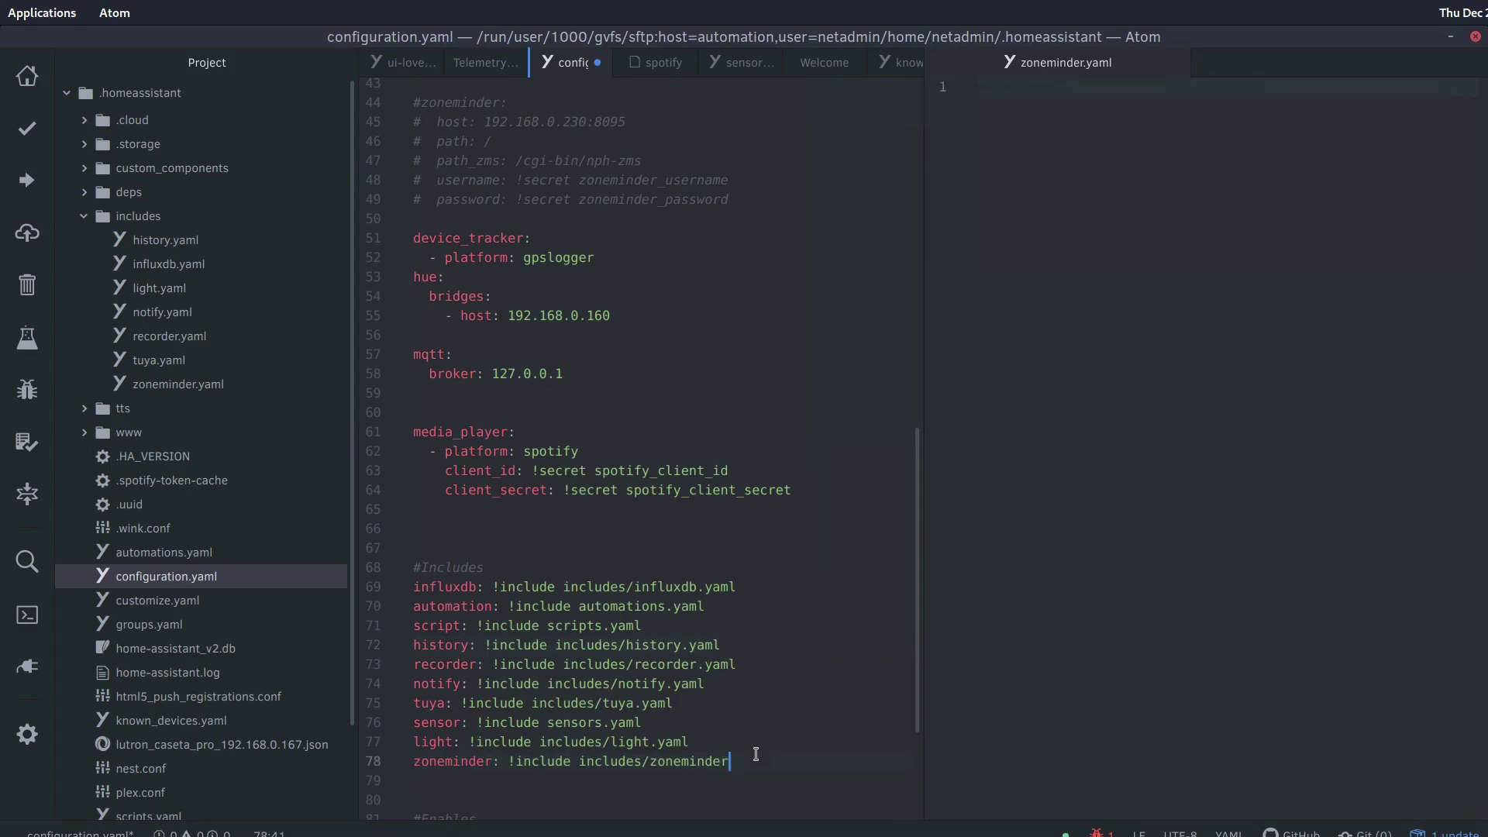
pyautogui.write('.yaml')
# Delete the 'zoneminder:' heading on line 39 of configuration.yaml
pyautogui.scroll(10, 790, 496)
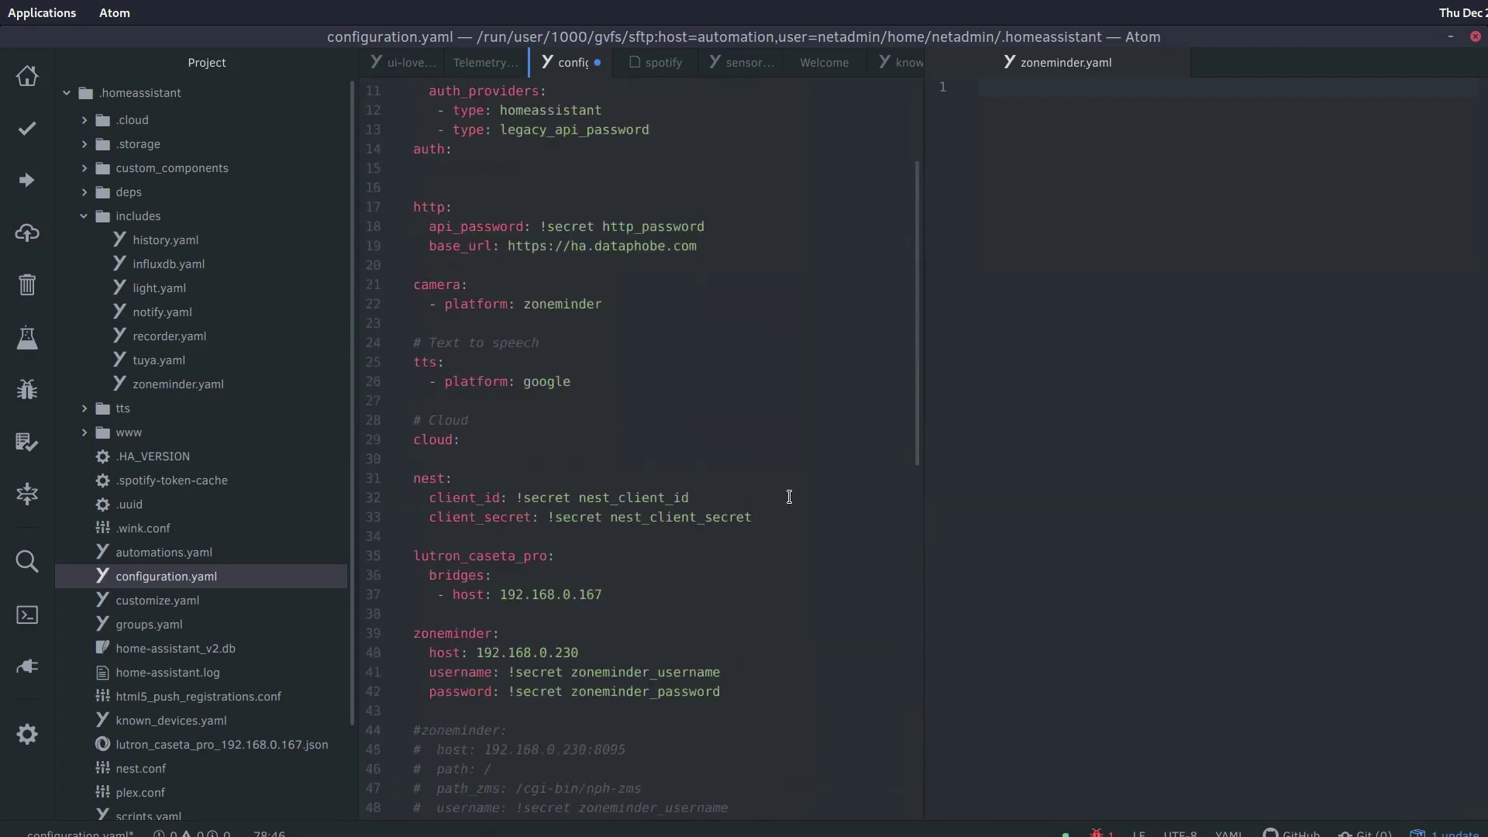
pyautogui.scroll(-3, 789, 496)
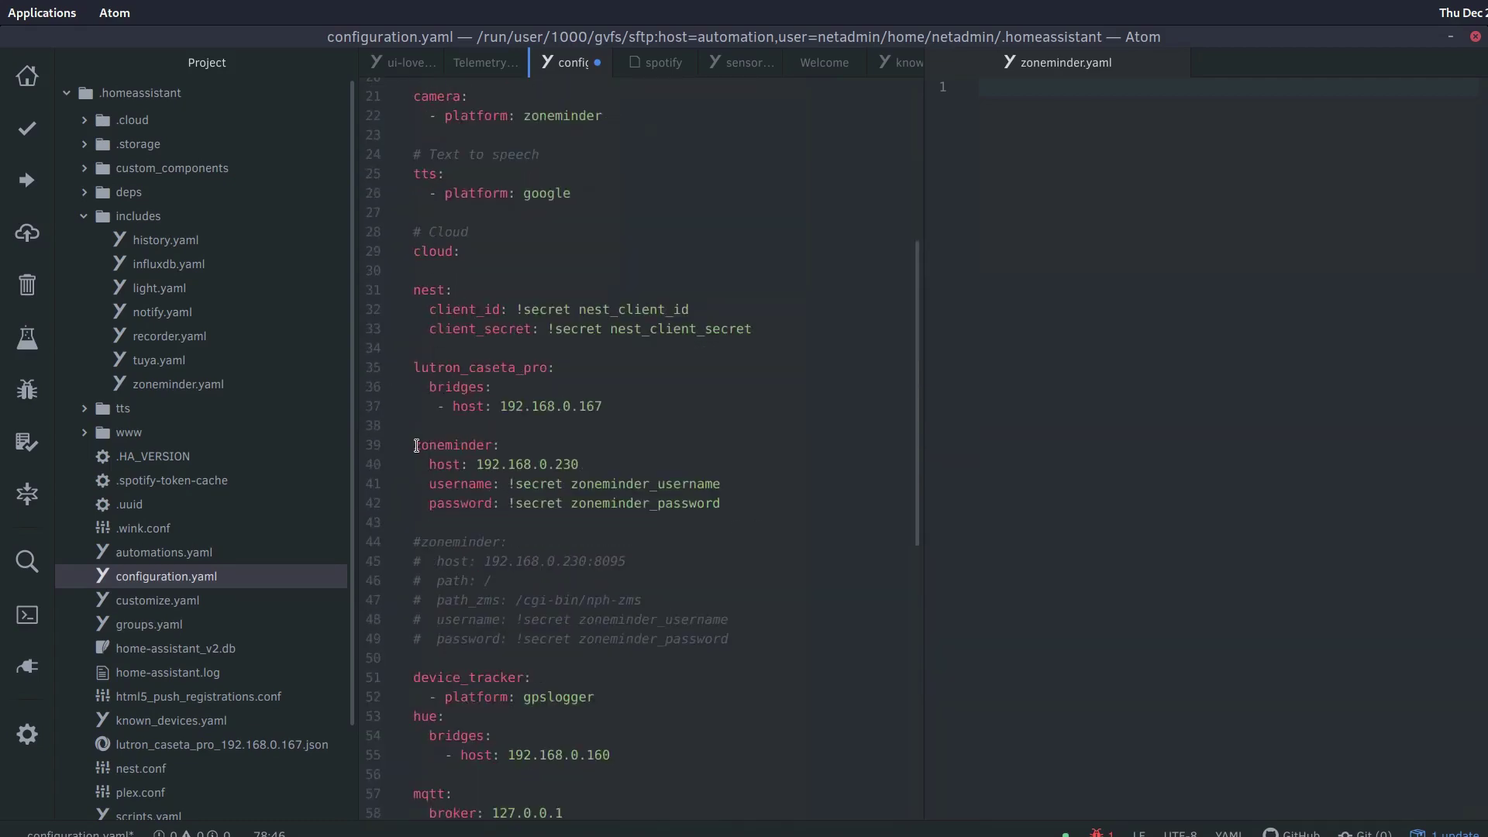
pyautogui.moveTo(414, 446); pyautogui.dragTo(502, 446)
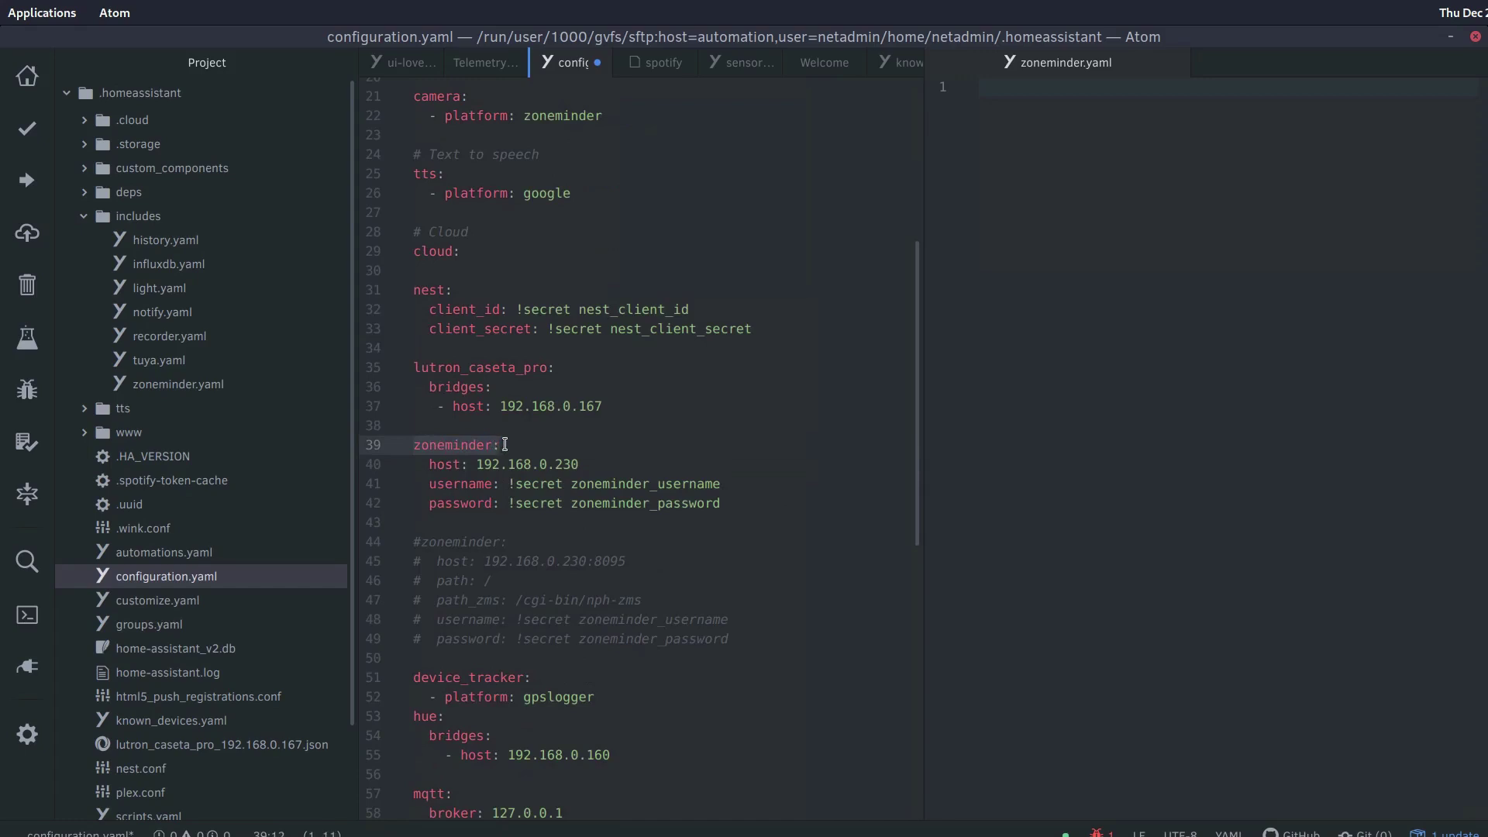
pyautogui.press('BackSpace')
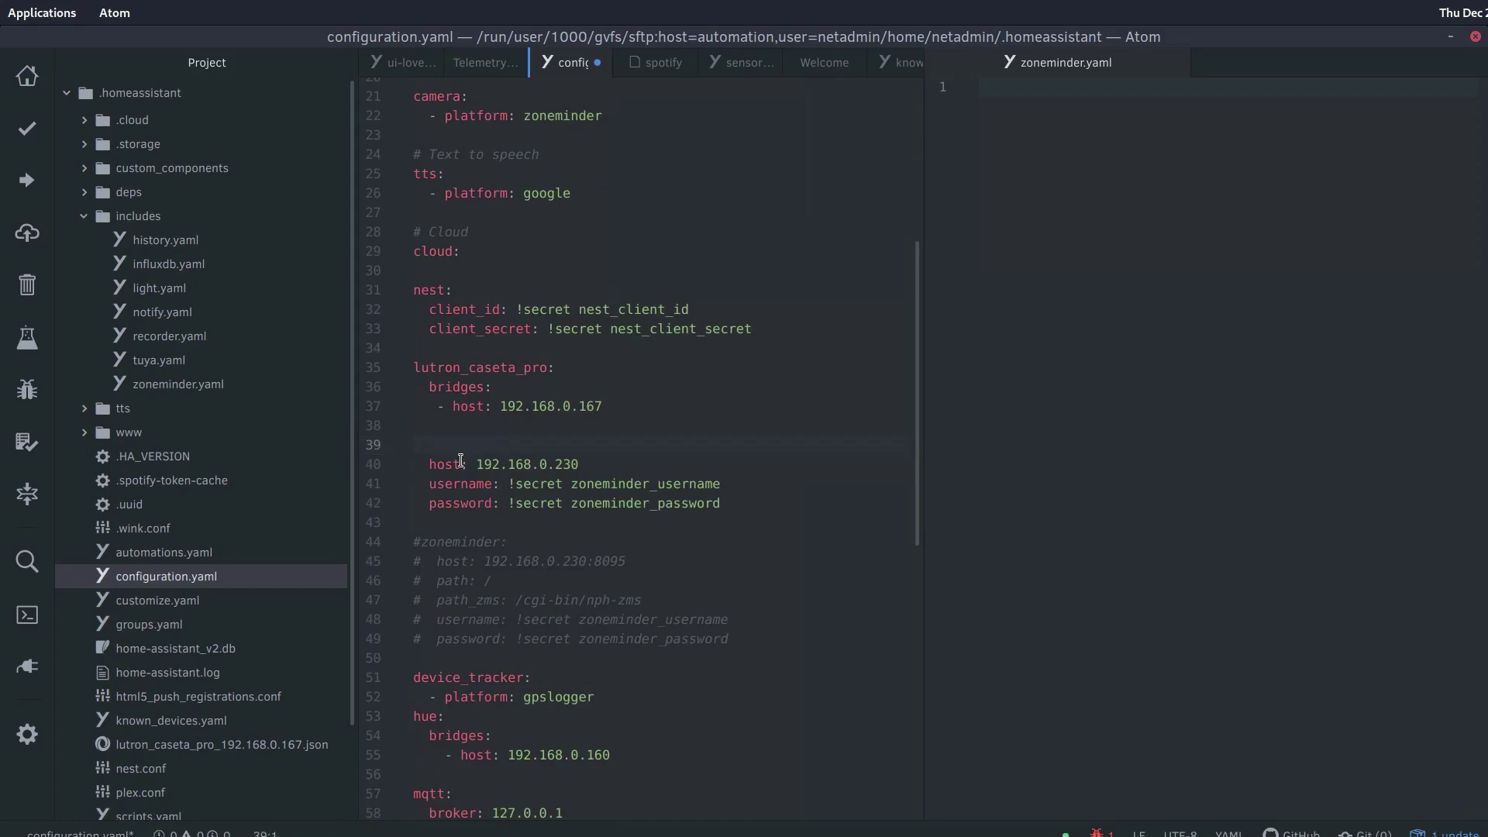
# Copy the zoneminder host, username, password and commented lines 40–49
pyautogui.click(416, 465)
pyautogui.moveTo(416, 465); pyautogui.dragTo(742, 643)
pyautogui.rightClick(685, 635)
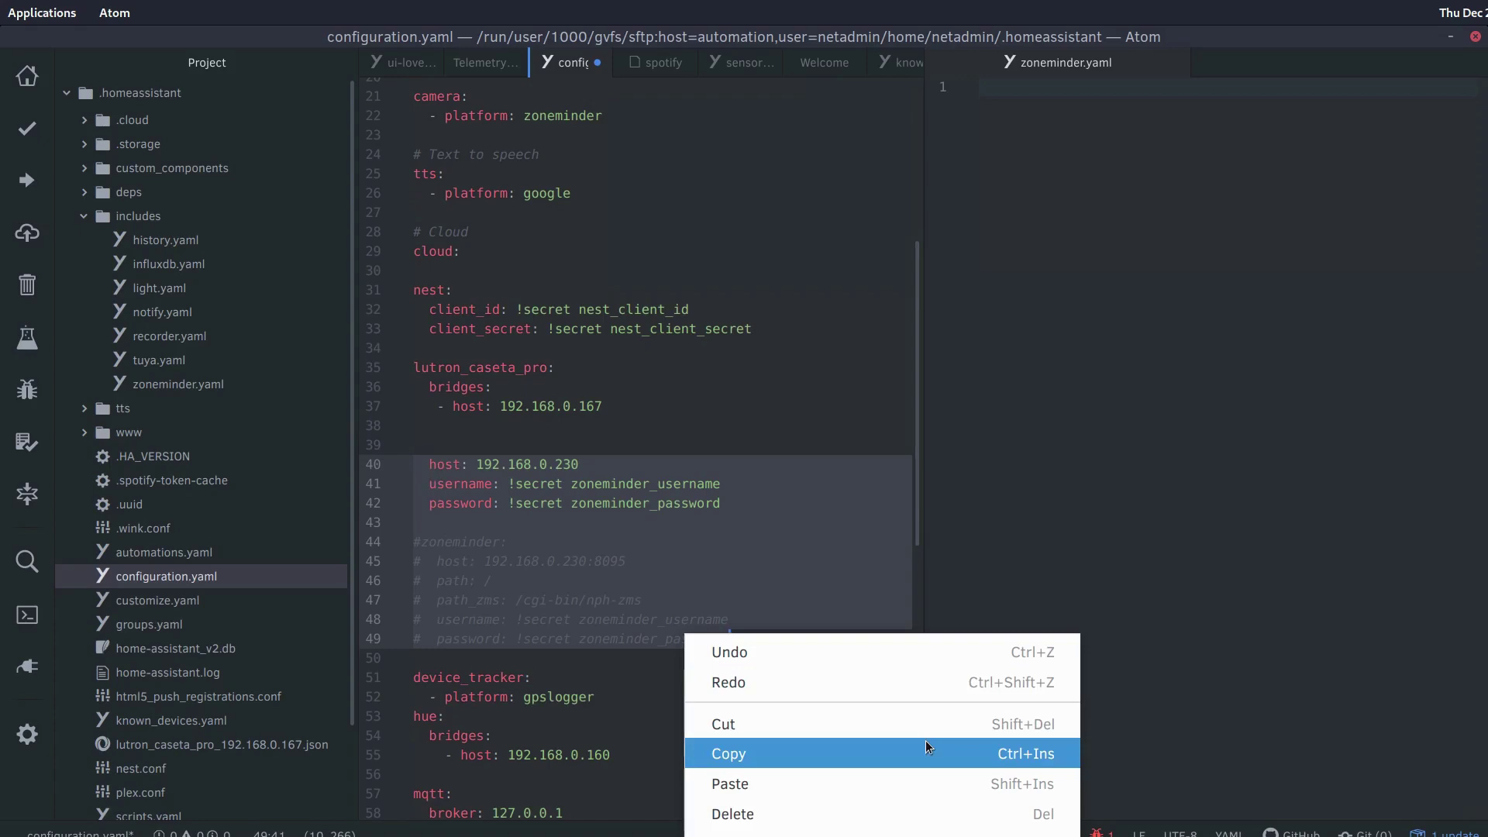
pyautogui.click(874, 755)
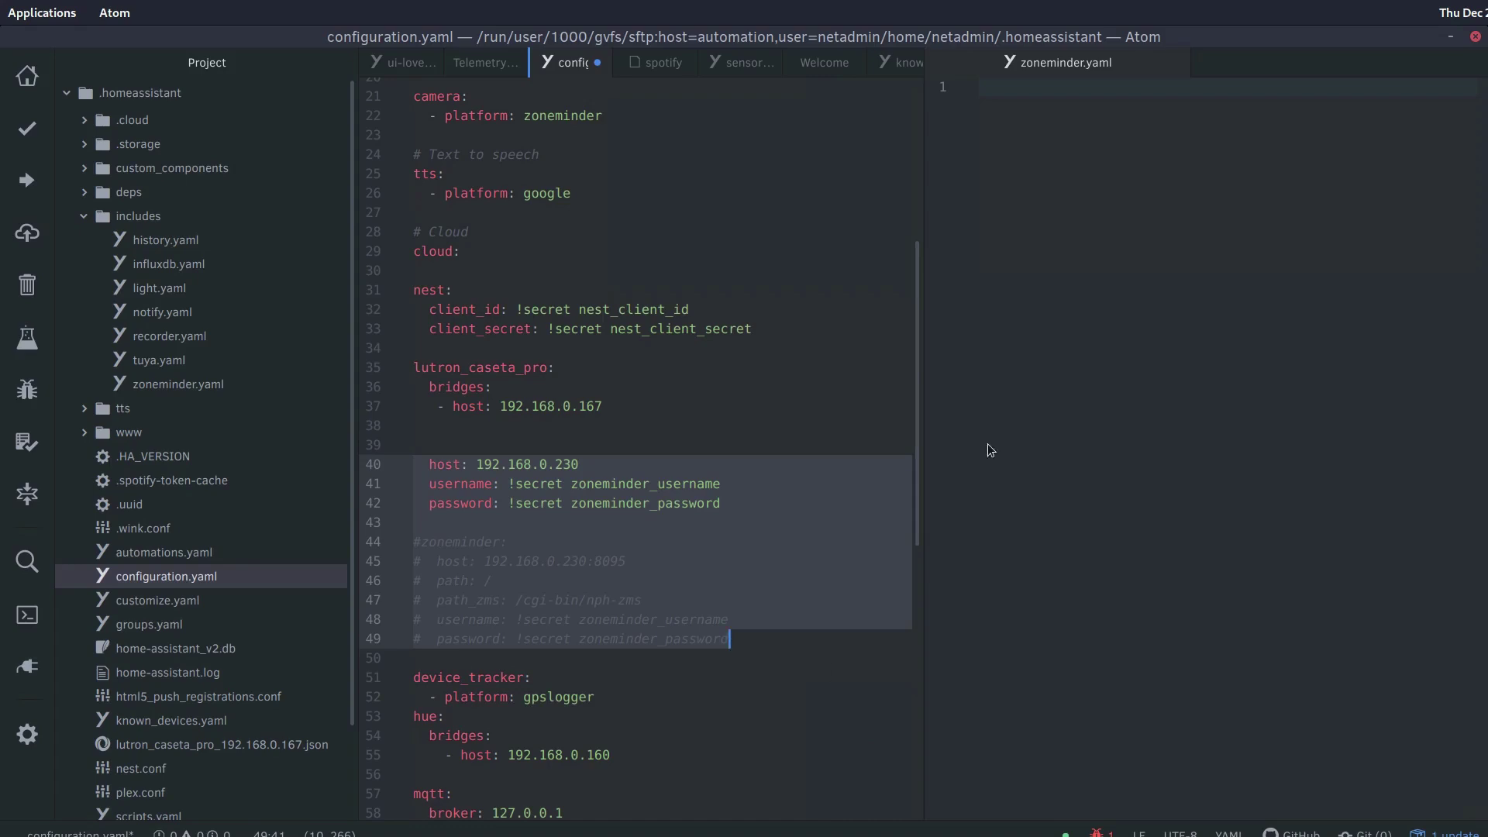
pyautogui.click(1123, 397)
# Paste the settings into zoneminder.yaml and delete the #zoneminder: comment on line 5
pyautogui.hotkey('ctrl', 'v')
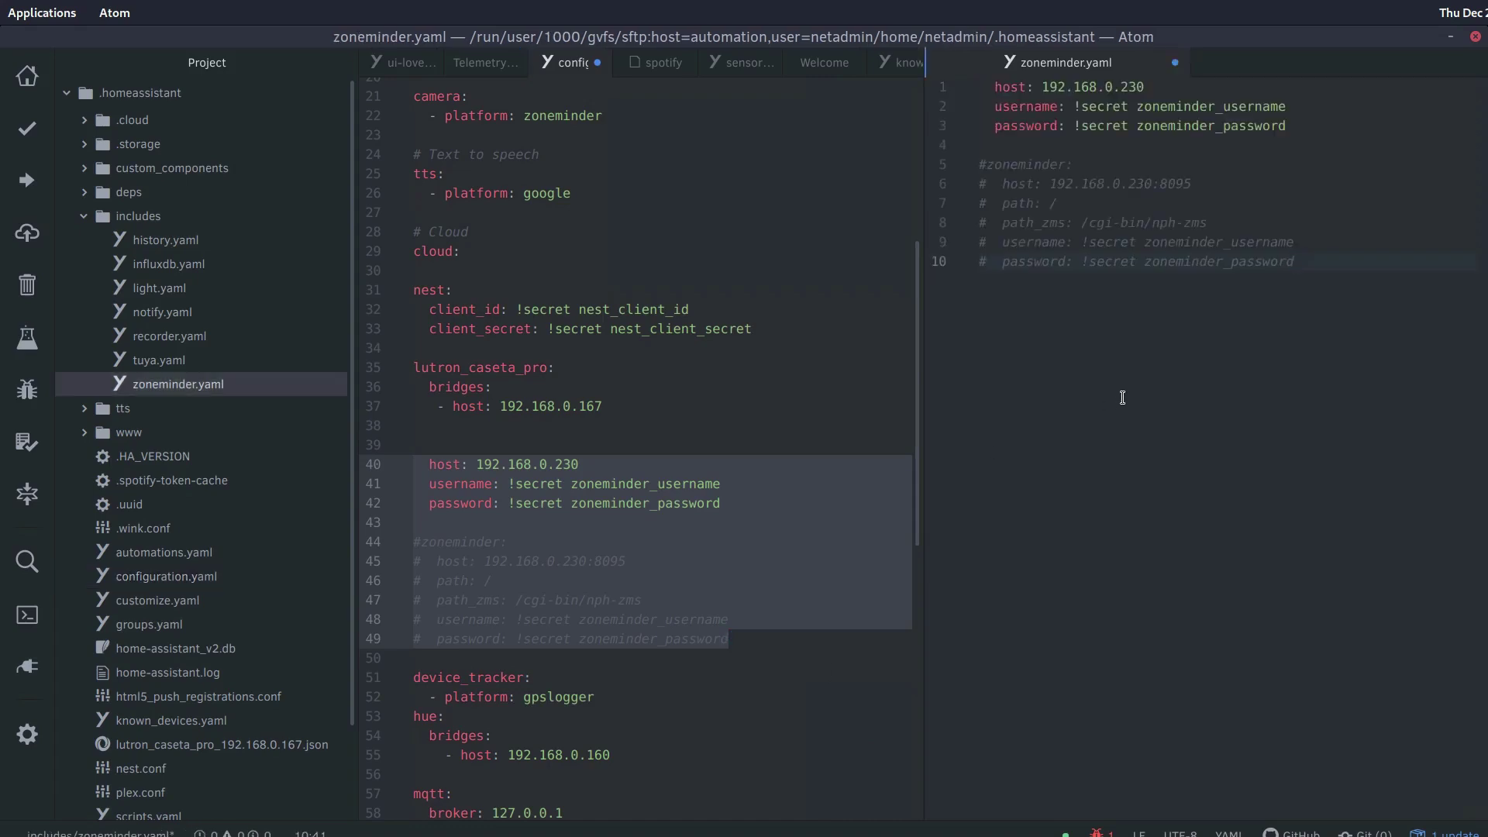
pyautogui.click(1076, 222)
pyautogui.click(983, 87)
pyautogui.moveTo(974, 168); pyautogui.dragTo(1105, 159)
pyautogui.press('BackSpace')
# Select the host, username and password lines 1–3 in zoneminder.yaml
pyautogui.click(980, 87)
pyautogui.keyDown('shift'); pyautogui.click(1031, 88); pyautogui.keyUp('shift')
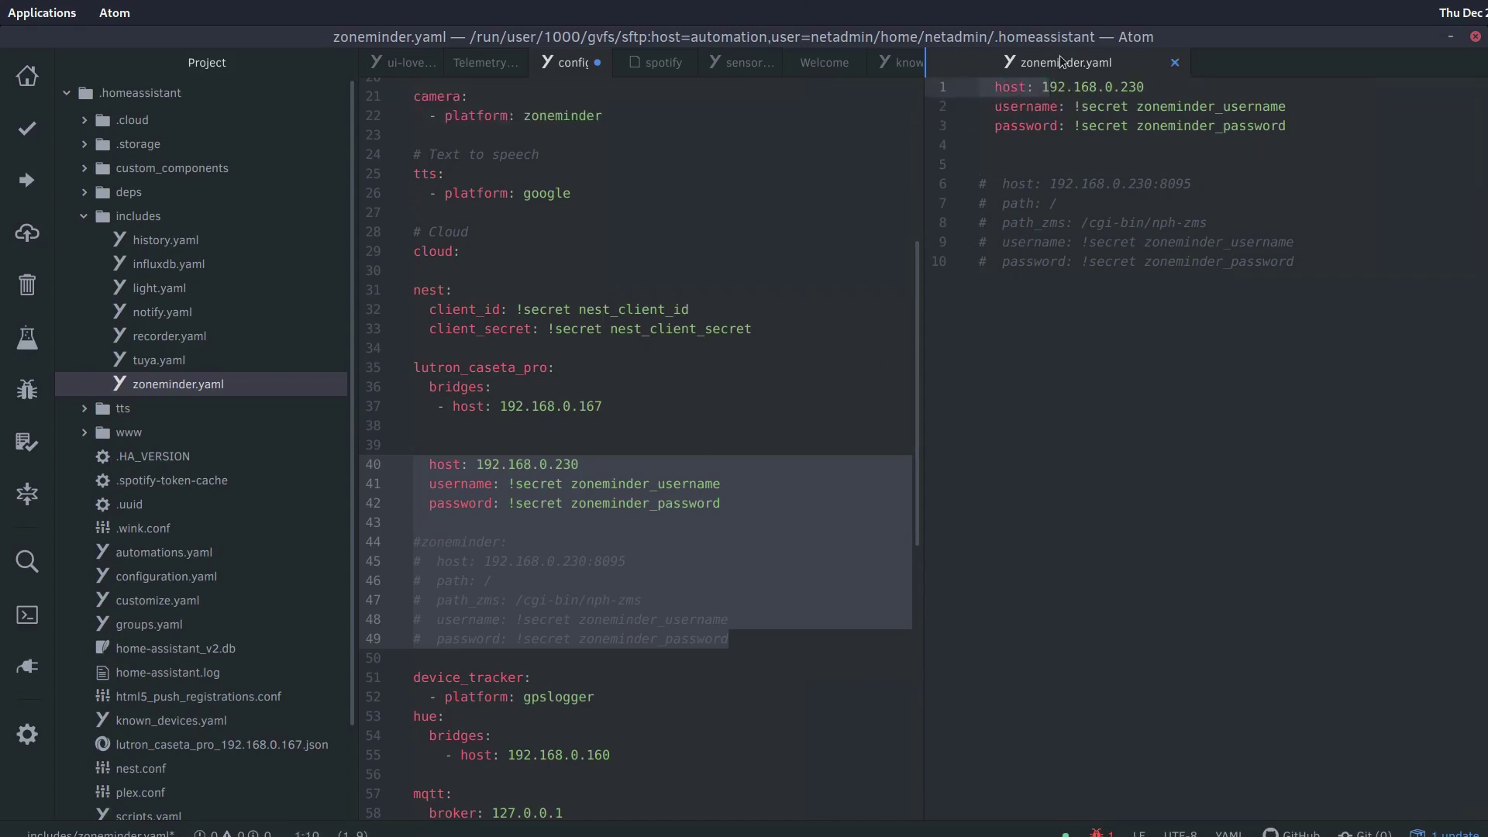
pyautogui.click(997, 87)
pyautogui.keyDown('shift'); pyautogui.click(1168, 130); pyautogui.keyUp('shift')
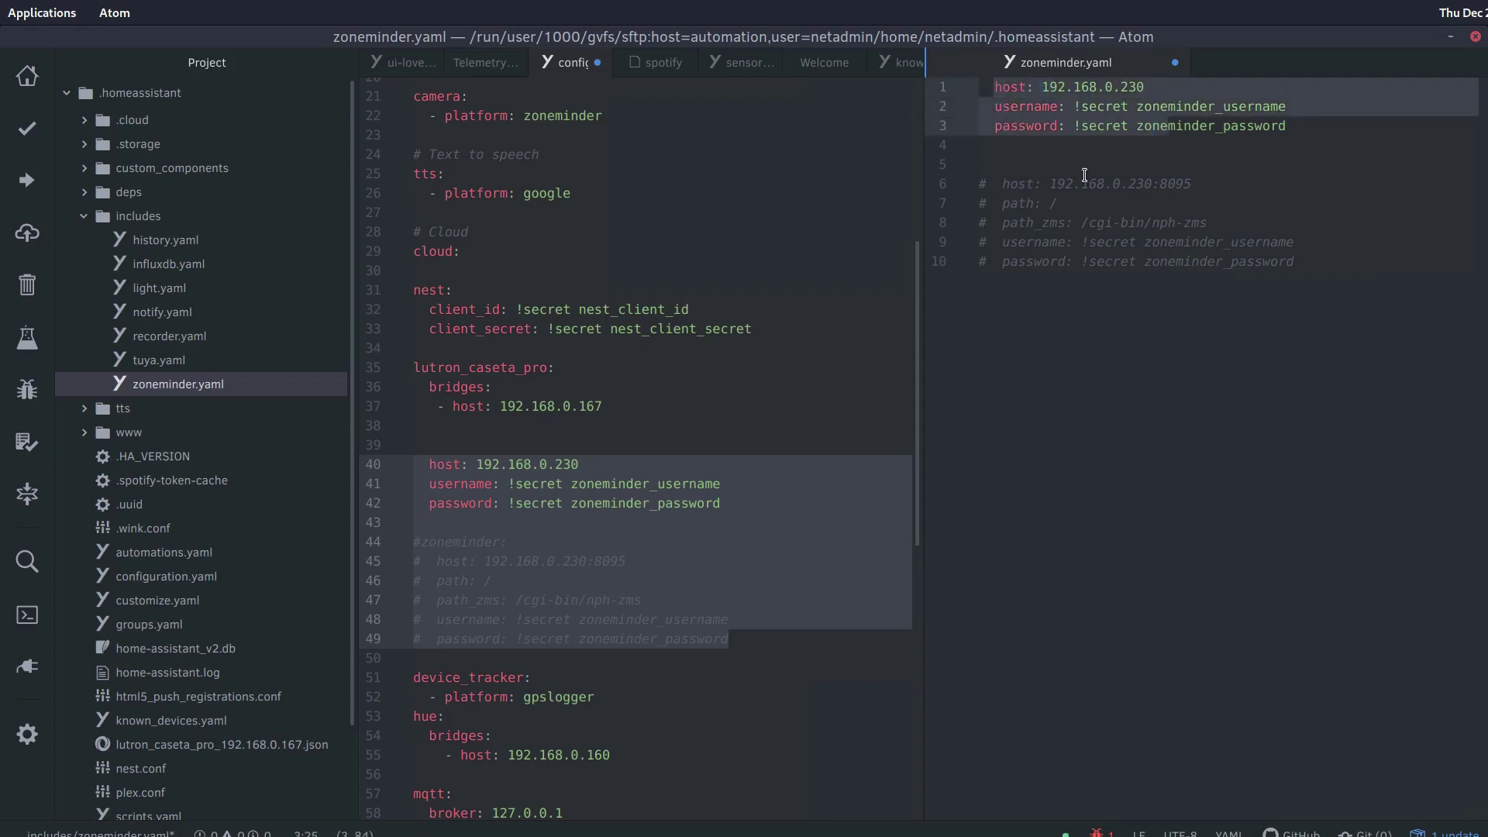
pyautogui.click(687, 598)
# Delete the old zoneminder block (lines 39–49) and leftover blank lines from configuration.yaml
pyautogui.moveTo(729, 640); pyautogui.dragTo(393, 450)
pyautogui.press('BackSpace')
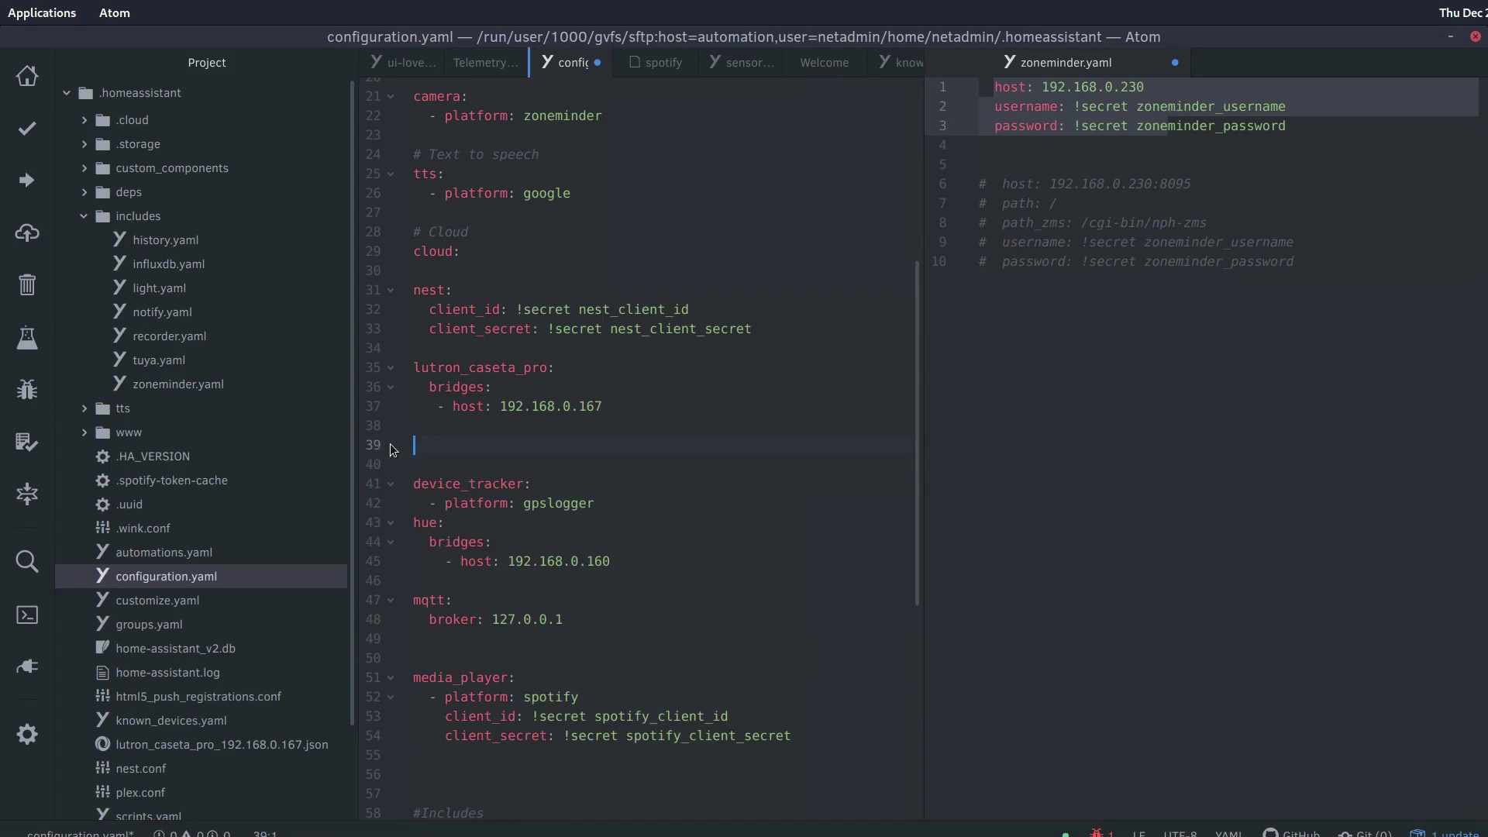
pyautogui.press('BackSpace')
pyautogui.press('BackSpace')
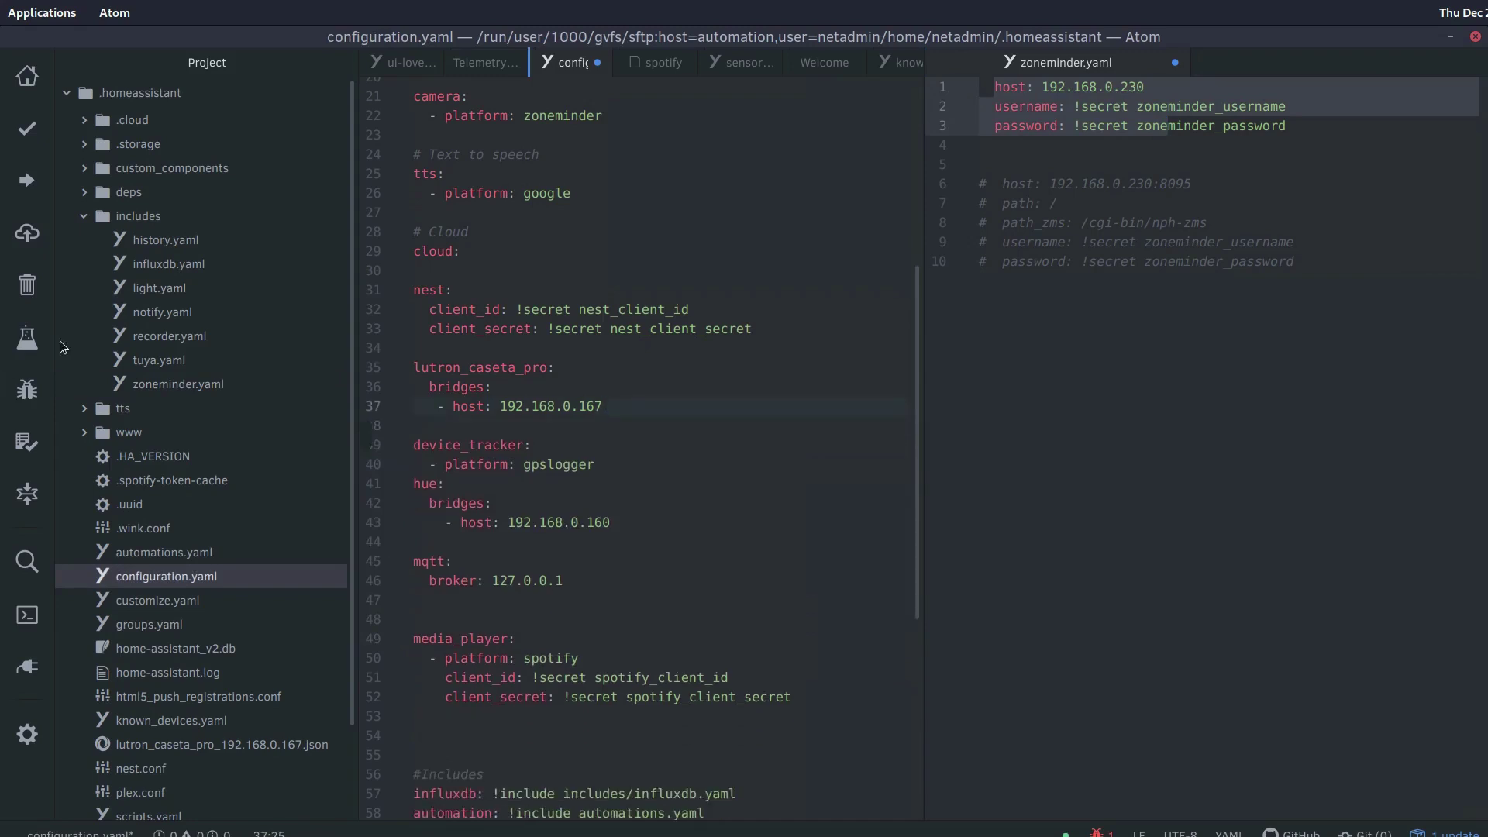
pyautogui.scroll(-4, 626, 478)
pyautogui.scroll(-4, 626, 478)
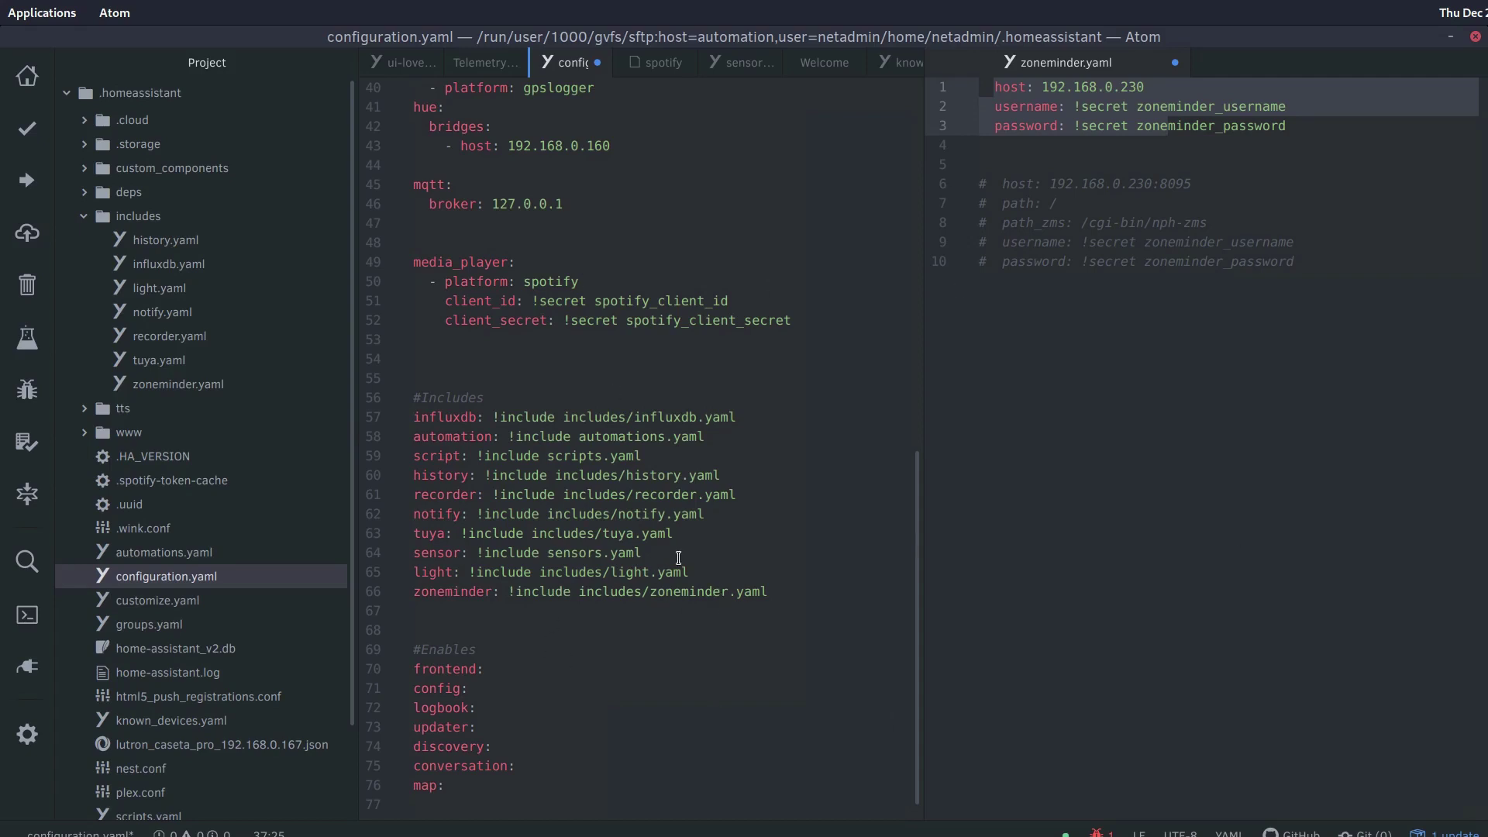
# Save both zoneminder.yaml and configuration.yaml
pyautogui.click(1256, 382)
pyautogui.click(1162, 186)
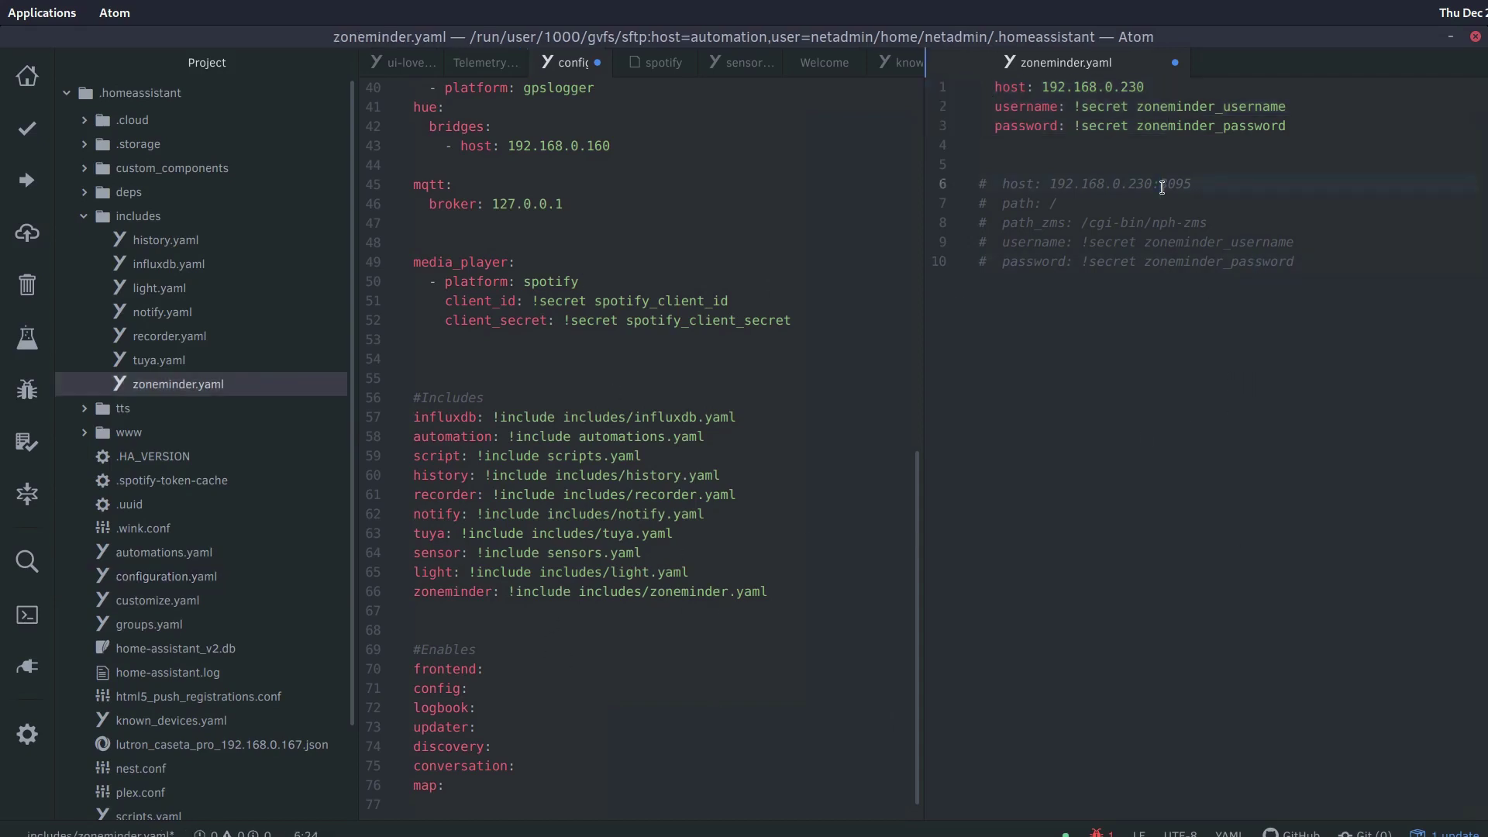
pyautogui.hotkey('ctrl', 's')
pyautogui.click(740, 397)
pyautogui.hotkey('ctrl', 's')
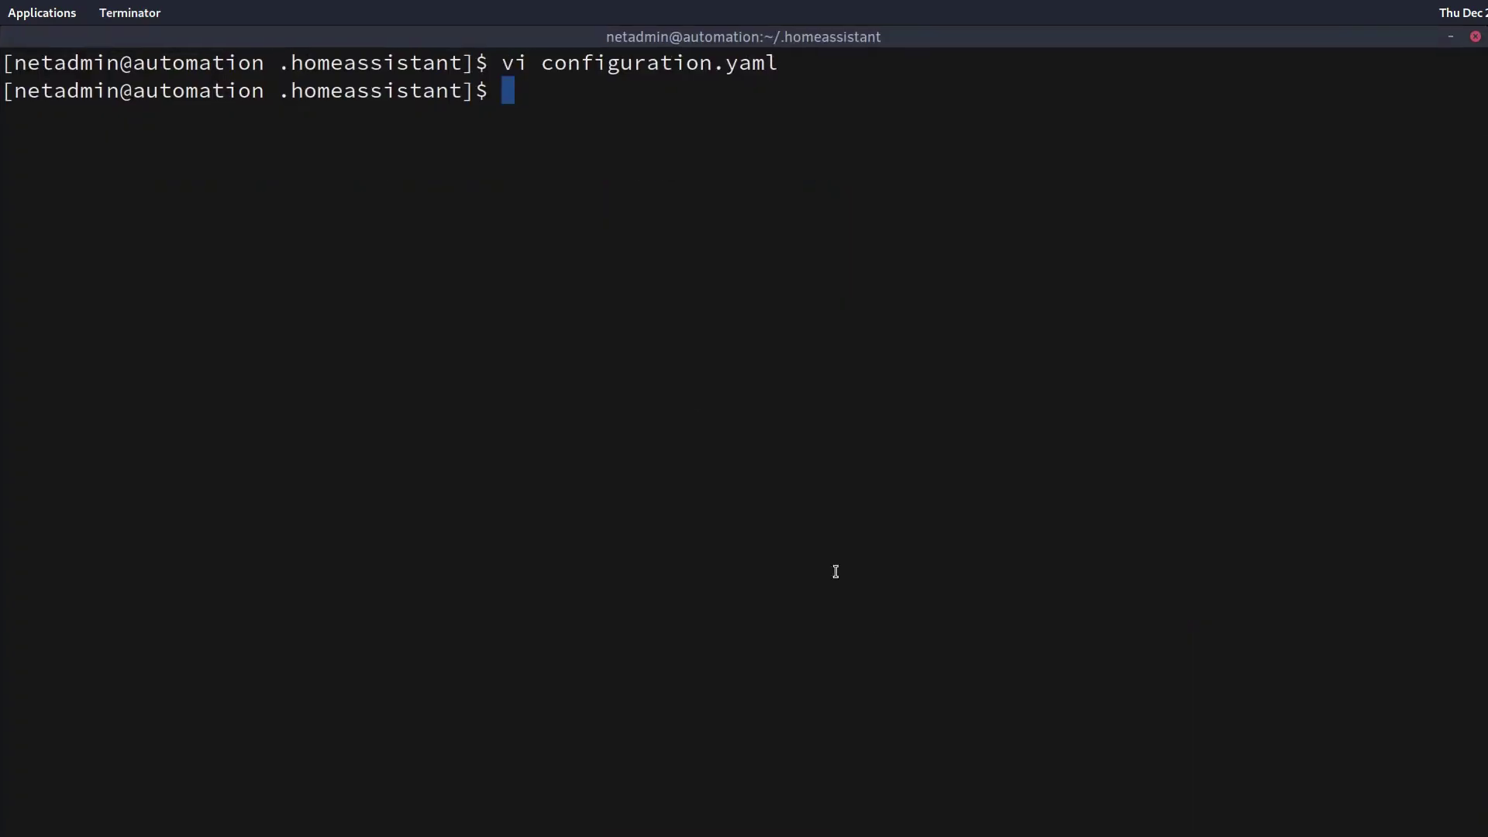
# Restart Home Assistant with 'sudo systemctl restart hass' and launch Google Chrome full-screen
pyautogui.write('sudo systemctl')
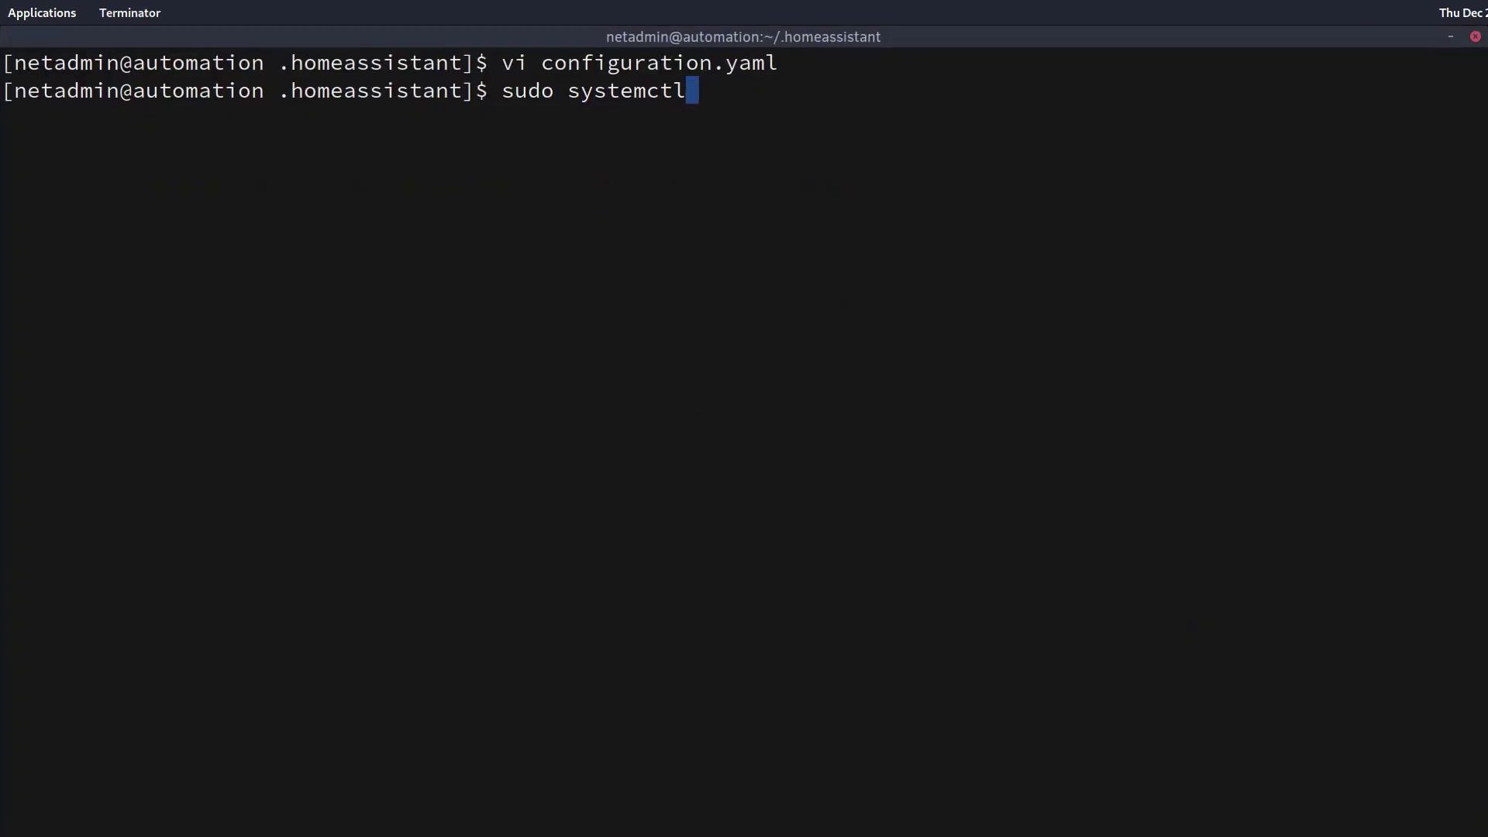
pyautogui.write(' restart hass')
pyautogui.press('Return')
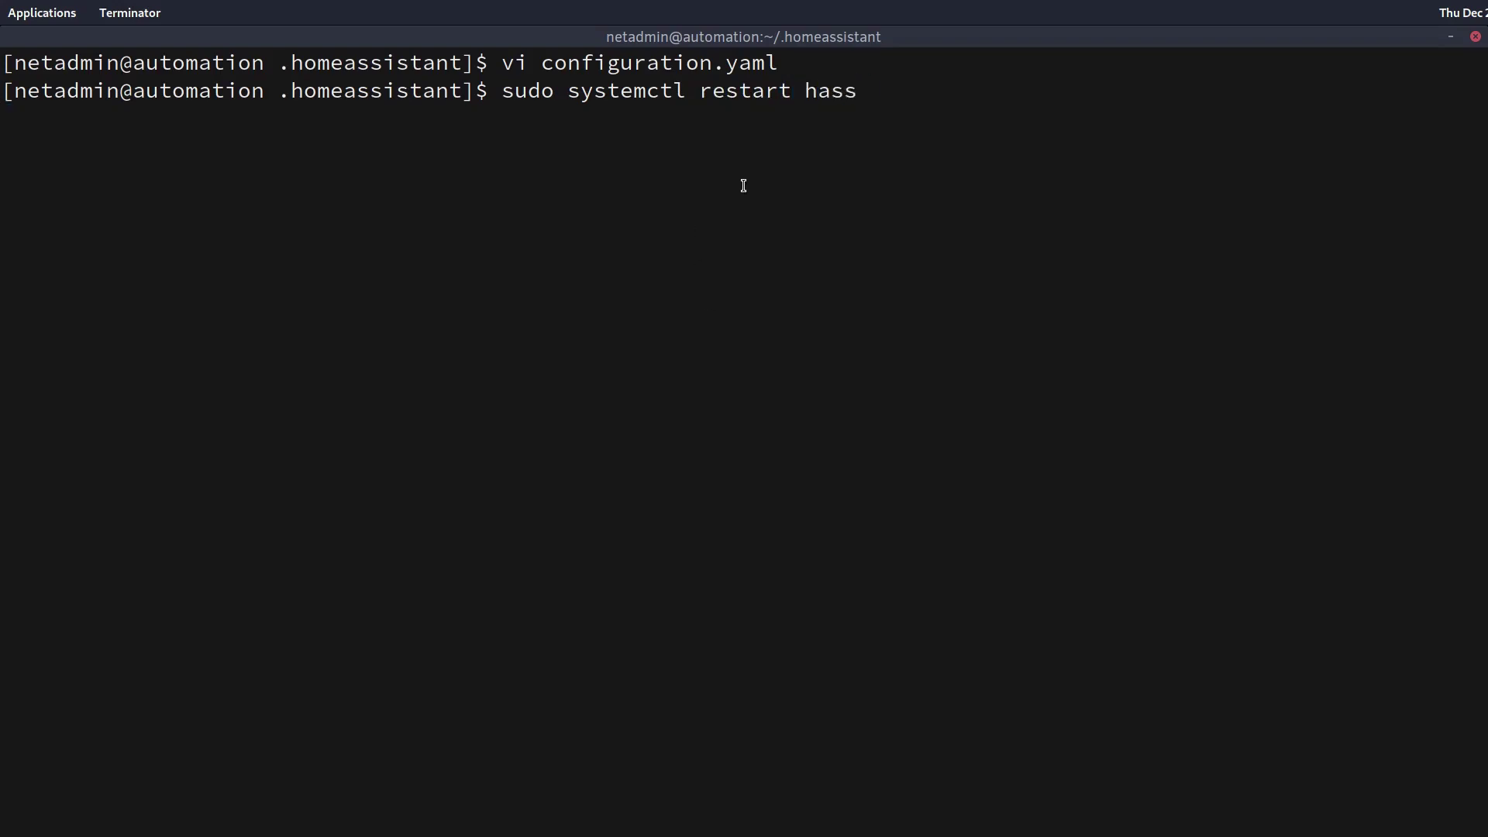
pyautogui.press('super')
pyautogui.click(759, 504)
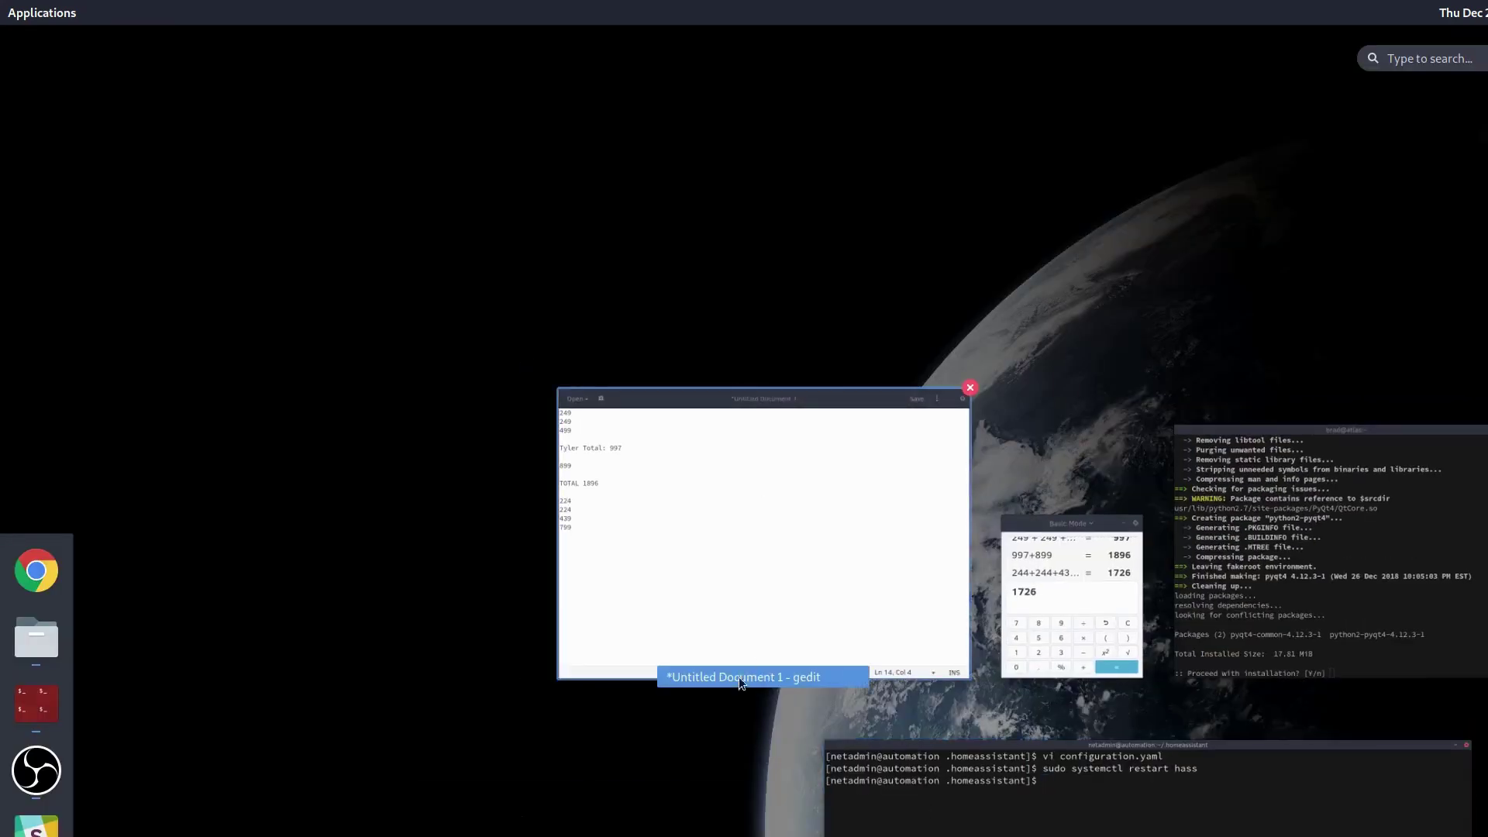
pyautogui.click(35, 571)
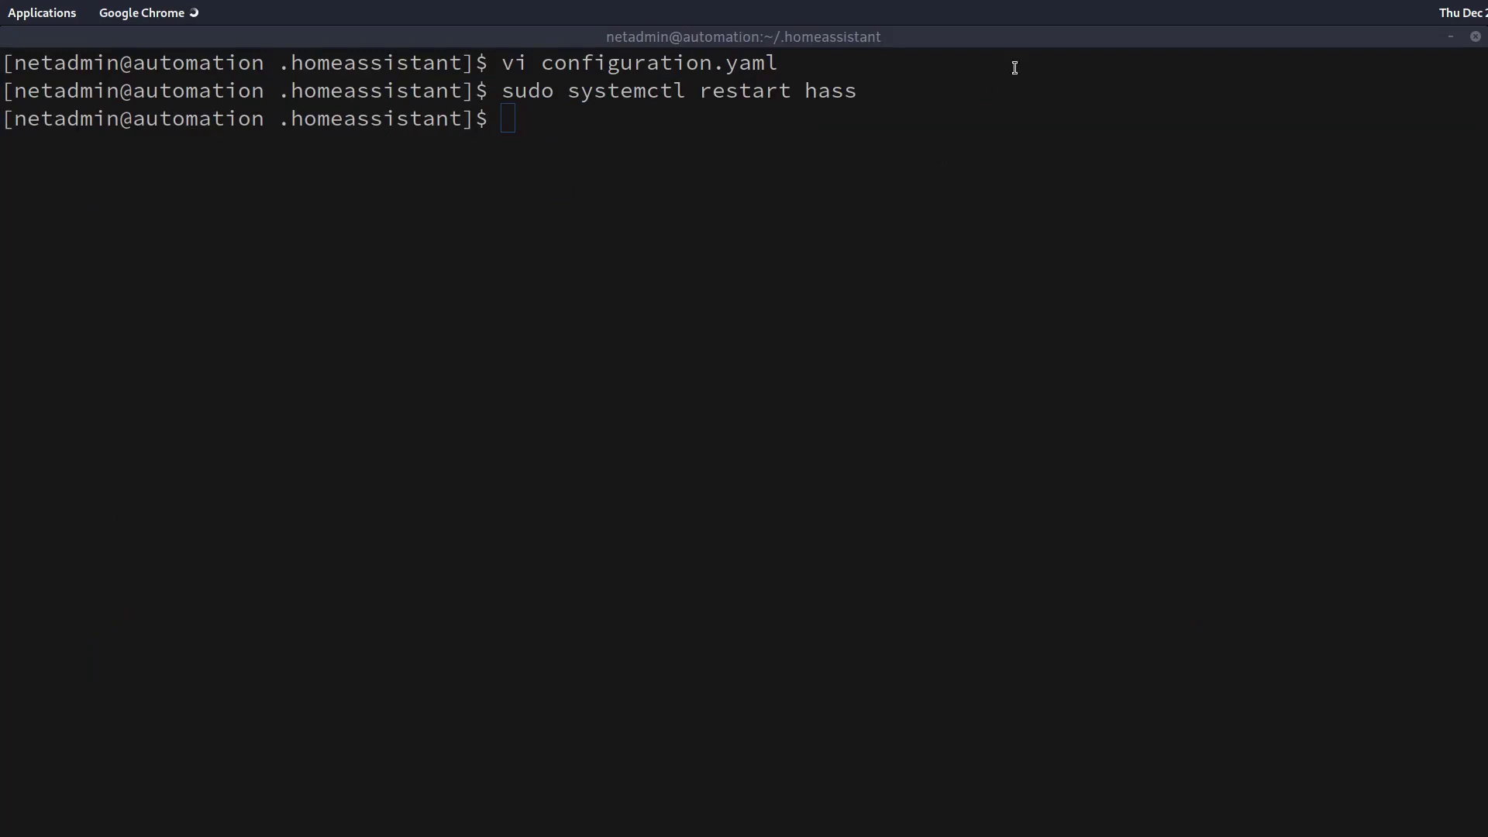
pyautogui.moveTo(1278, 710); pyautogui.dragTo(2, 12)
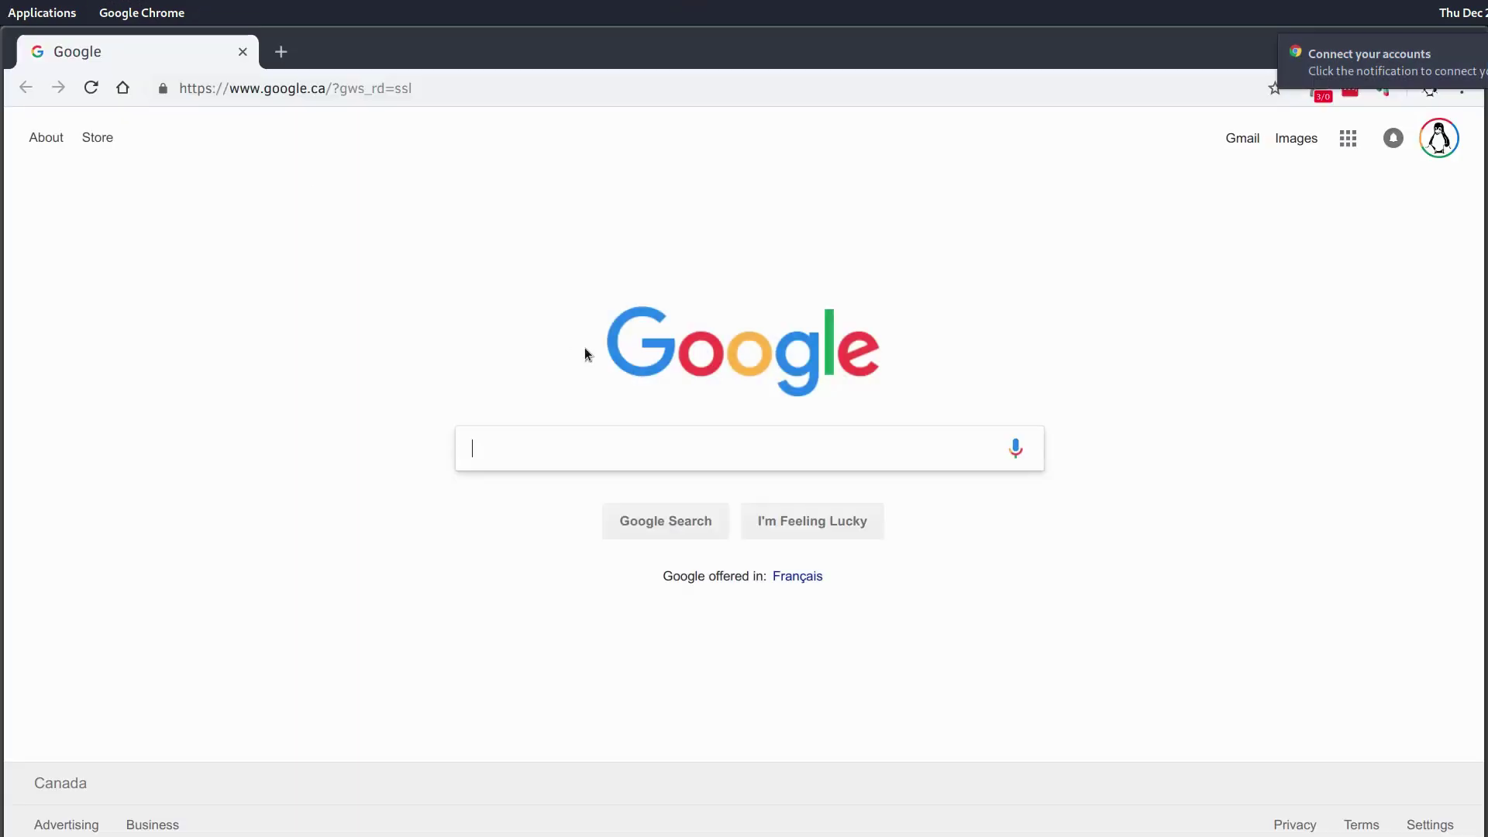
# Load ha.dataphobe.com and scroll through the dashboard to check the ZoneMinder camera cards
pyautogui.click(468, 93)
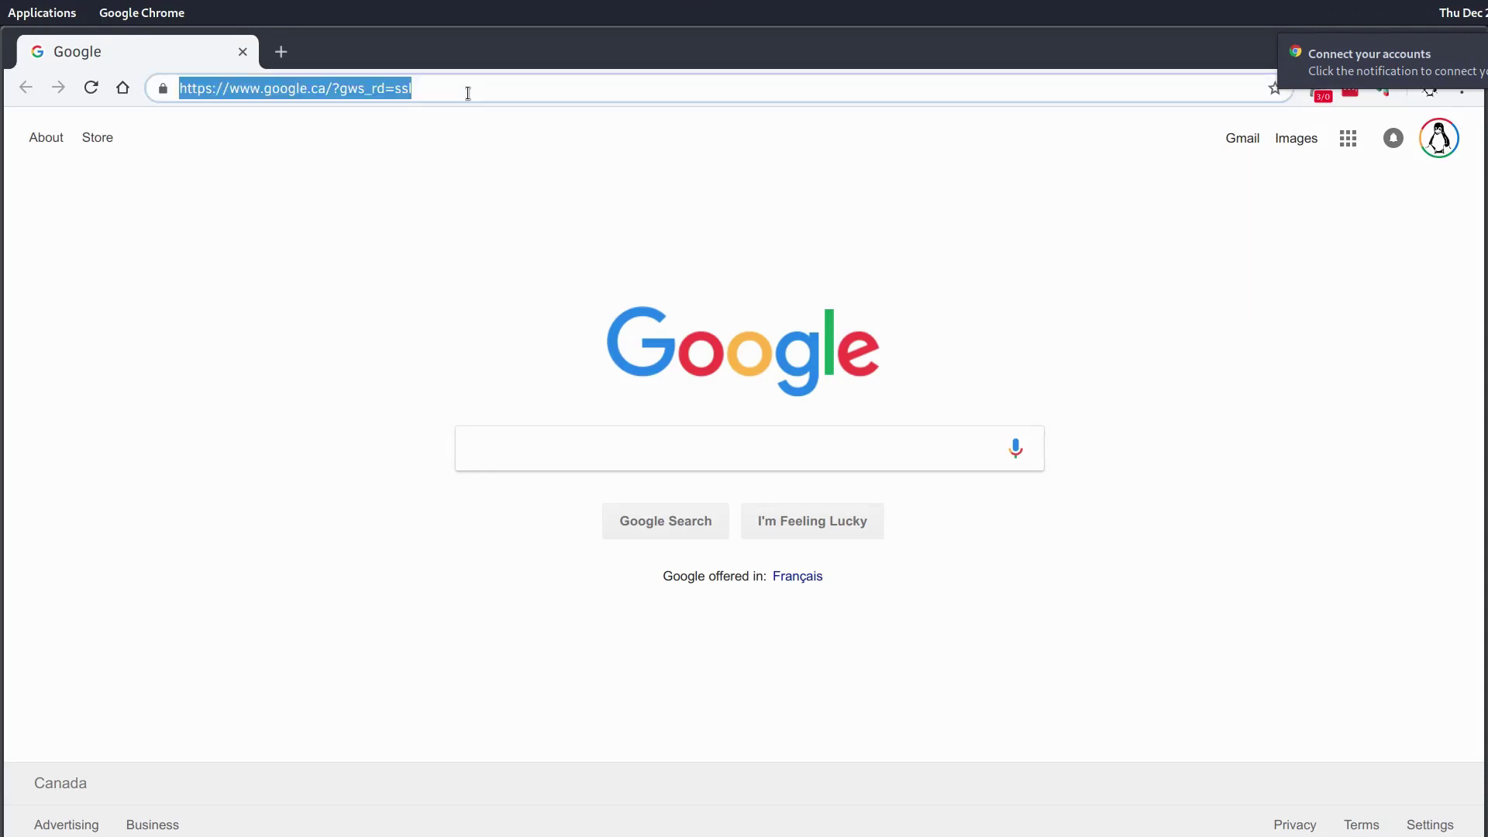
pyautogui.write('ha.dataphobe.com')
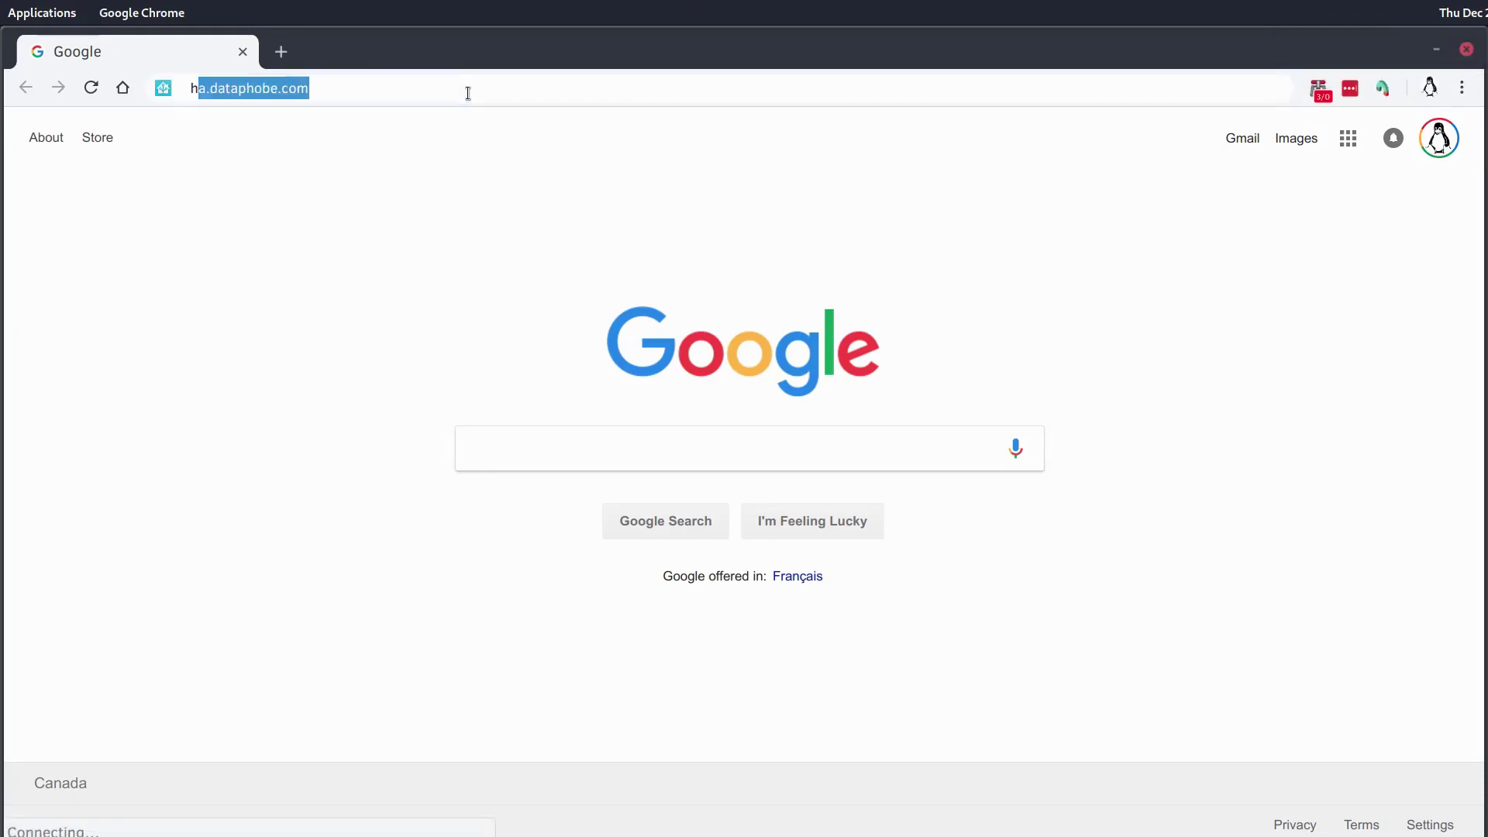
pyautogui.press('Return')
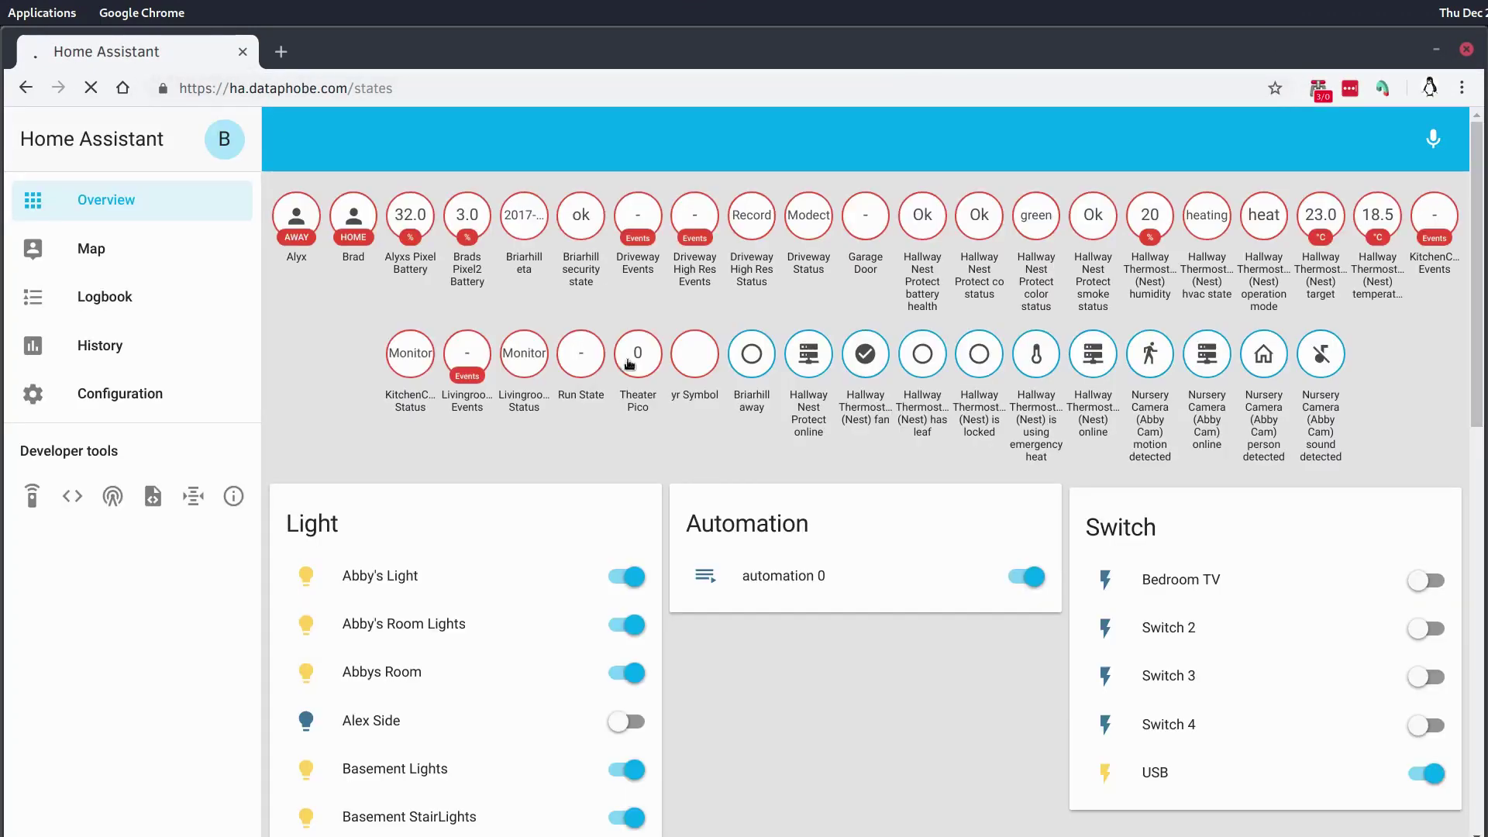
pyautogui.scroll(-8, 696, 417)
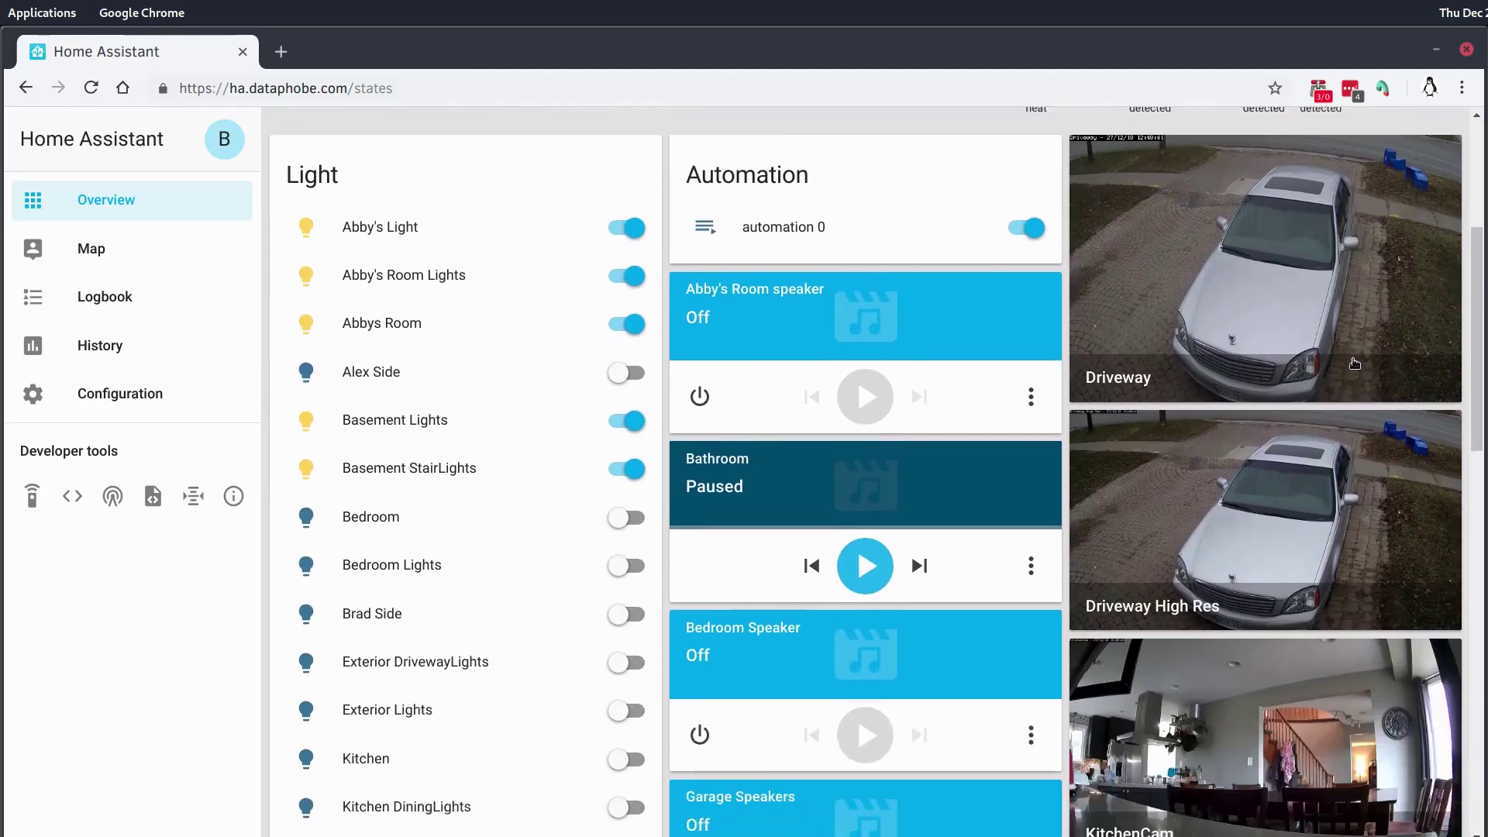
pyautogui.scroll(5, 1337, 413)
pyautogui.scroll(-2, 1317, 244)
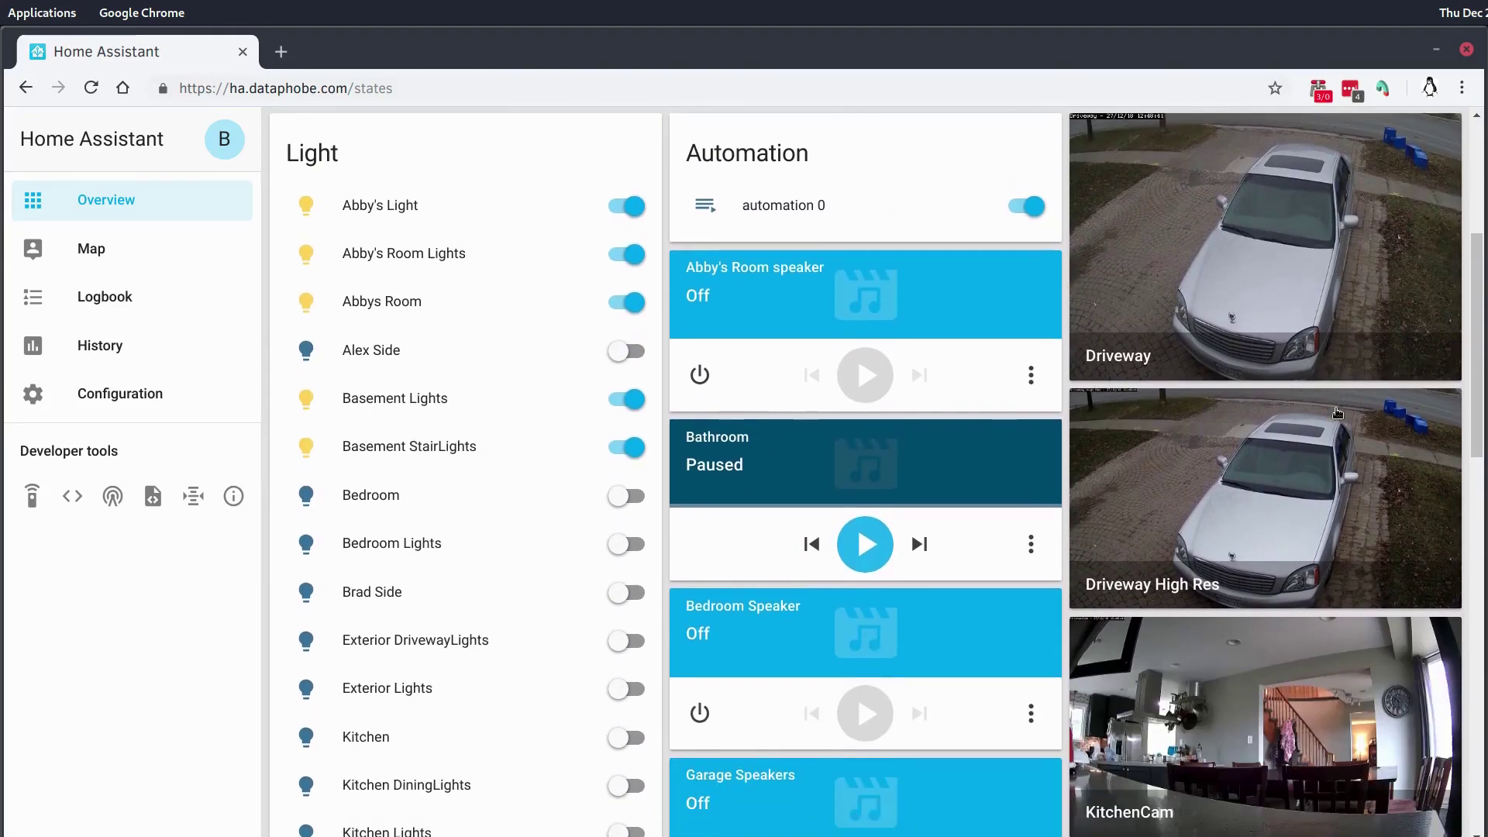
pyautogui.scroll(-1, 1317, 244)
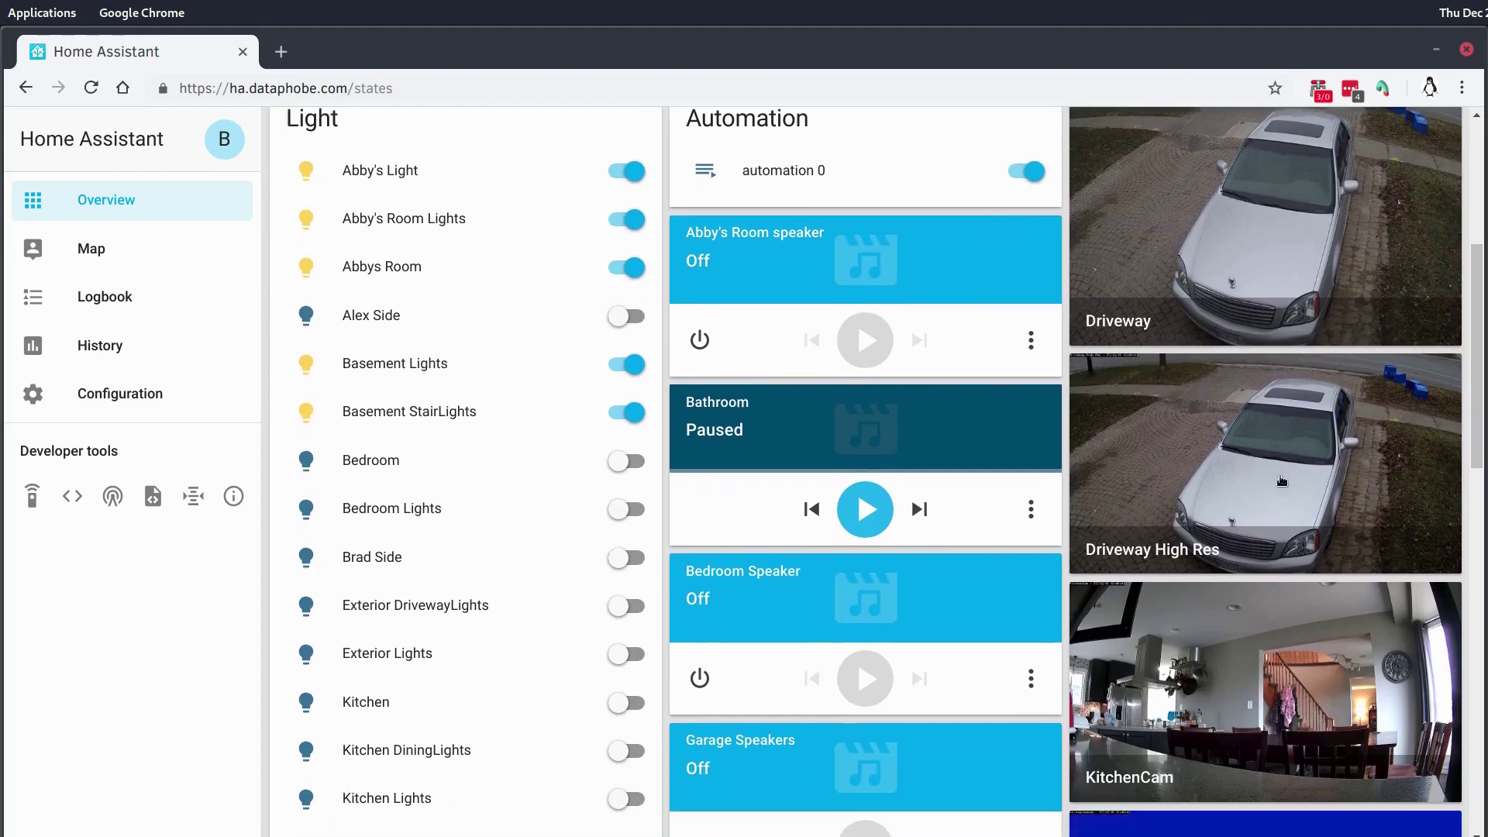
pyautogui.scroll(4, 1253, 394)
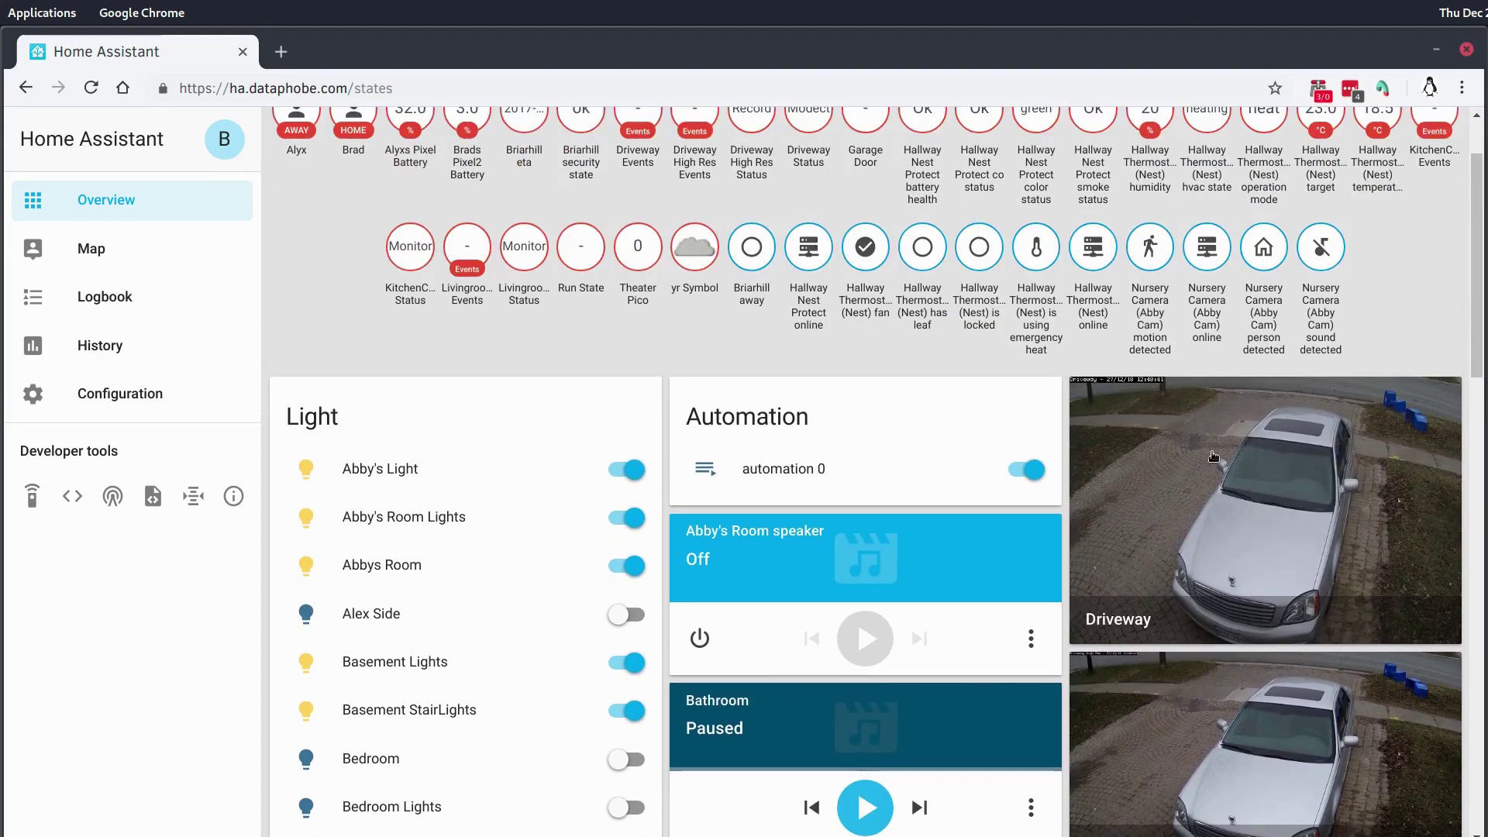
pyautogui.scroll(2, 736, 349)
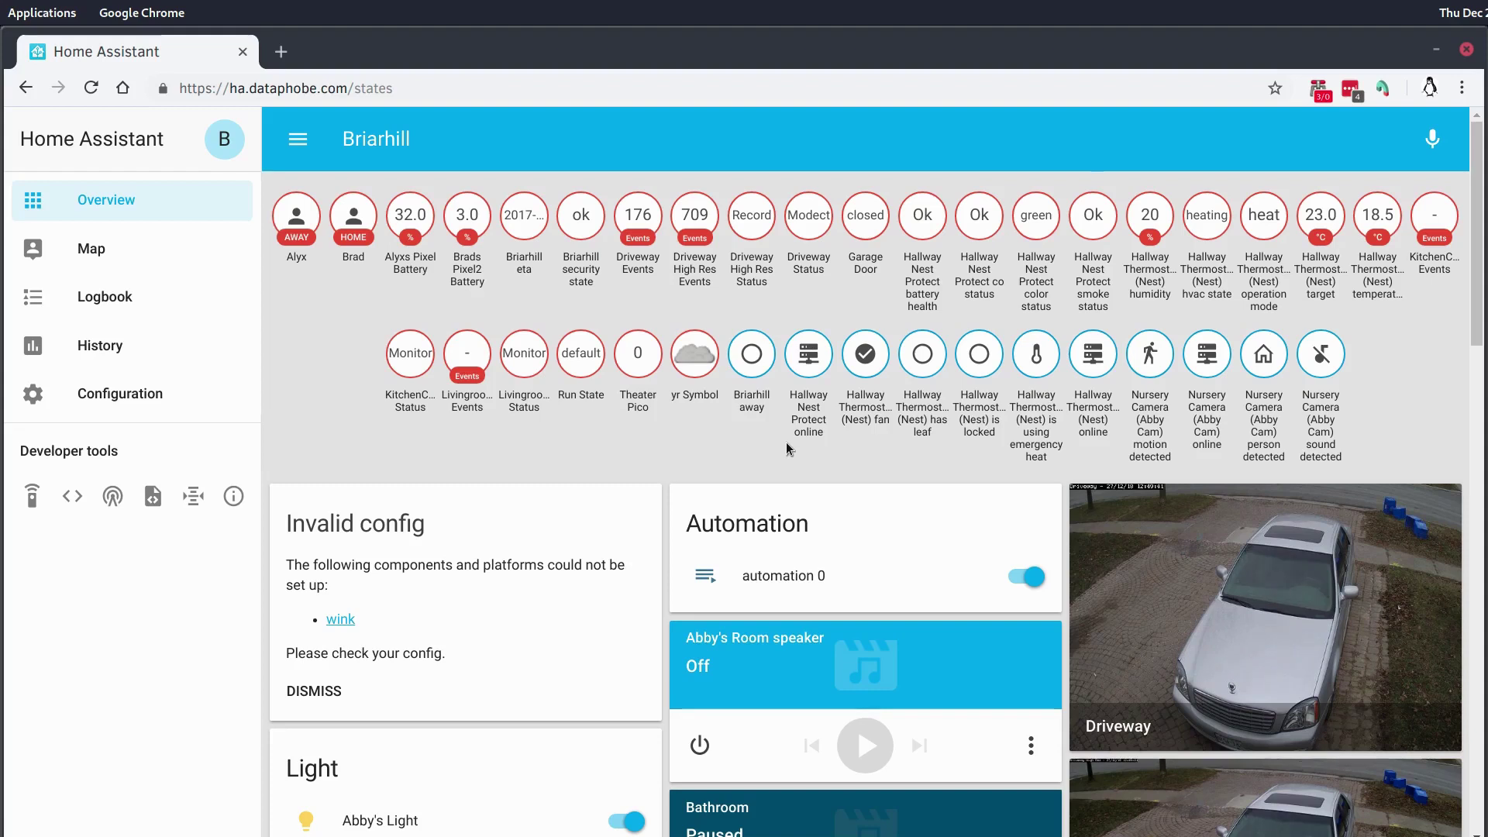
pyautogui.scroll(-5, 802, 265)
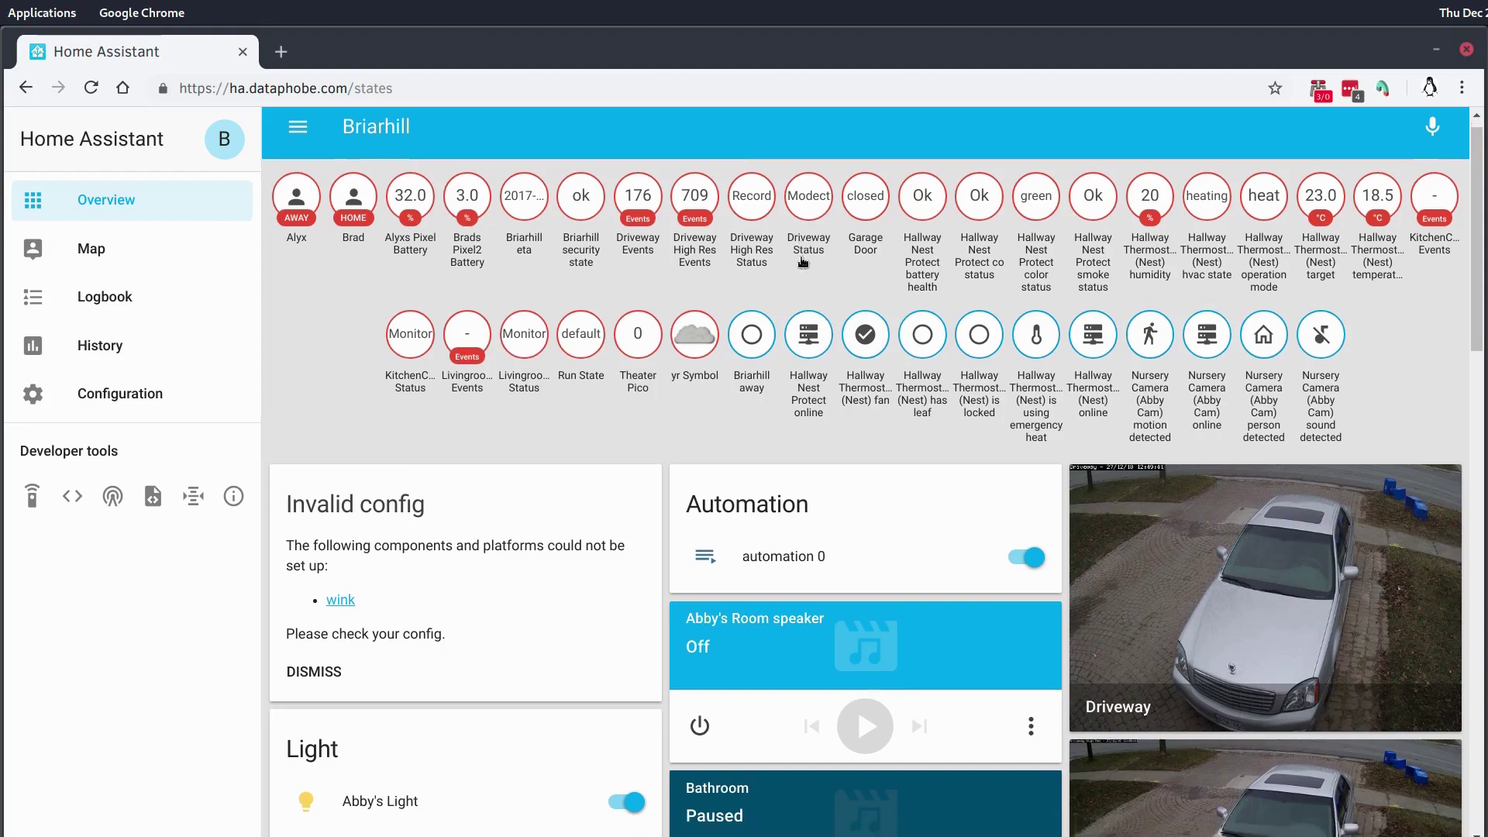
pyautogui.scroll(5, 802, 268)
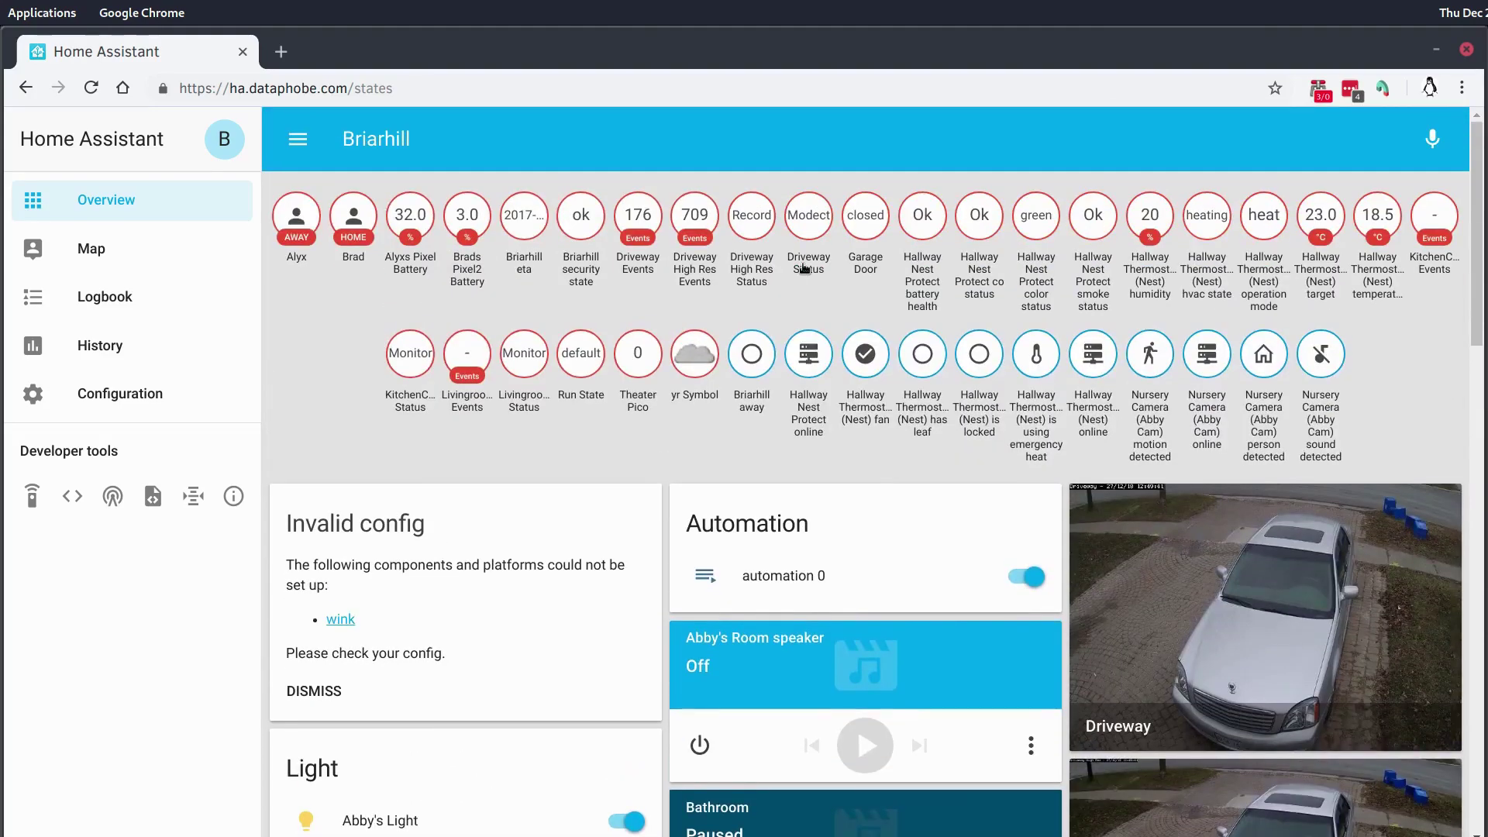